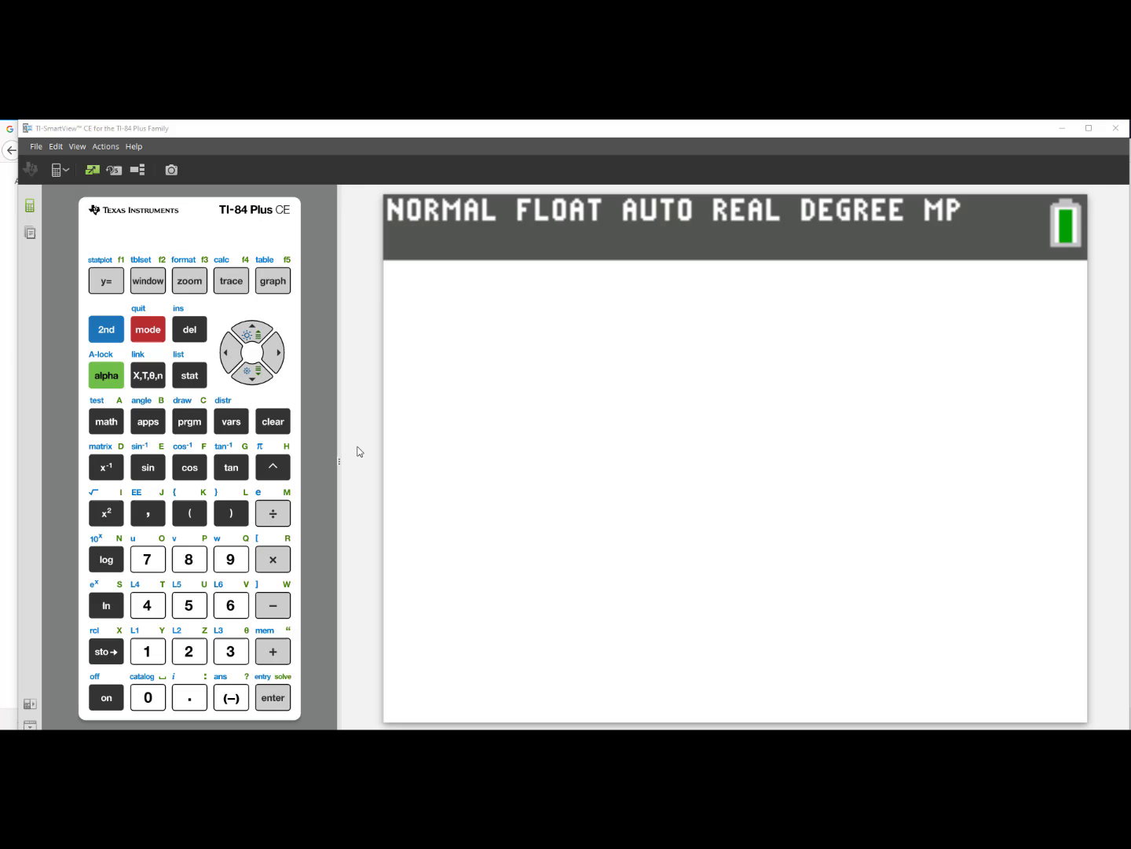
# Open the graph FORMAT Background setting and preview stored images Image1 through Image0
pyautogui.click(101, 336)
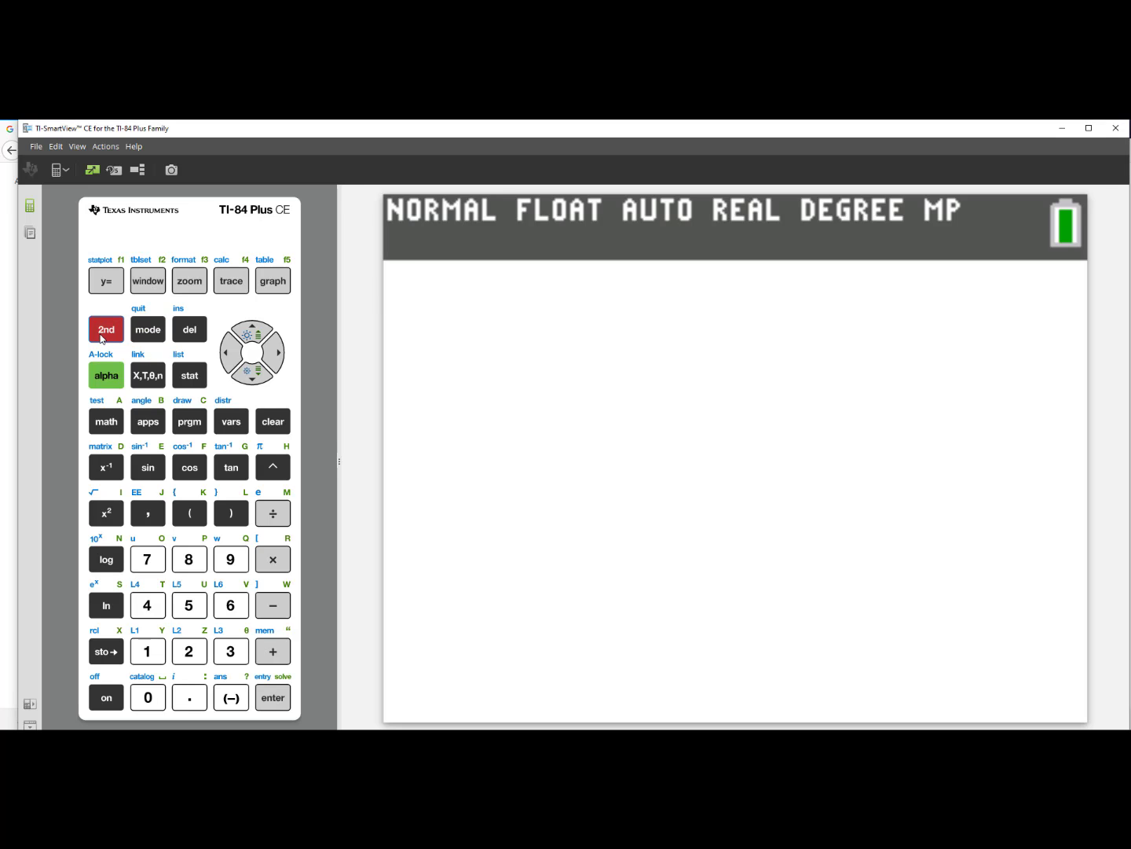
pyautogui.click(182, 272)
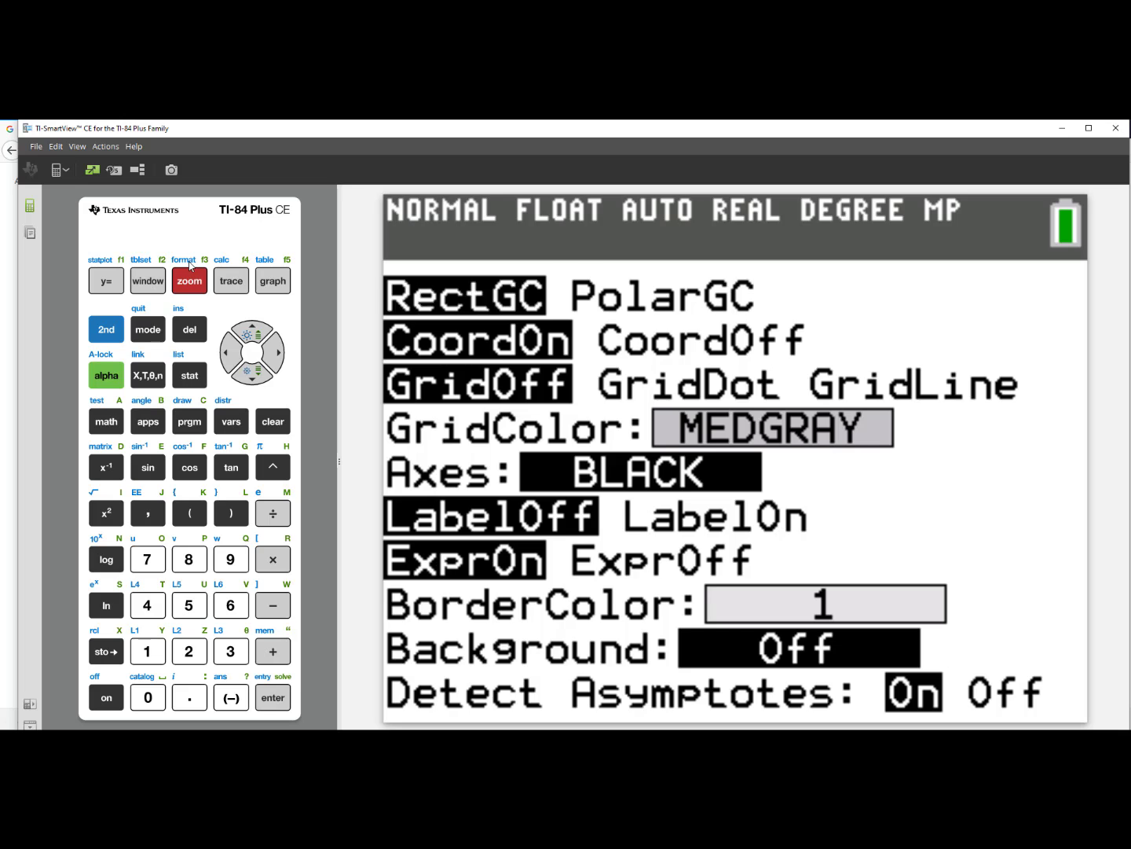
pyautogui.click(251, 331)
pyautogui.click(250, 332)
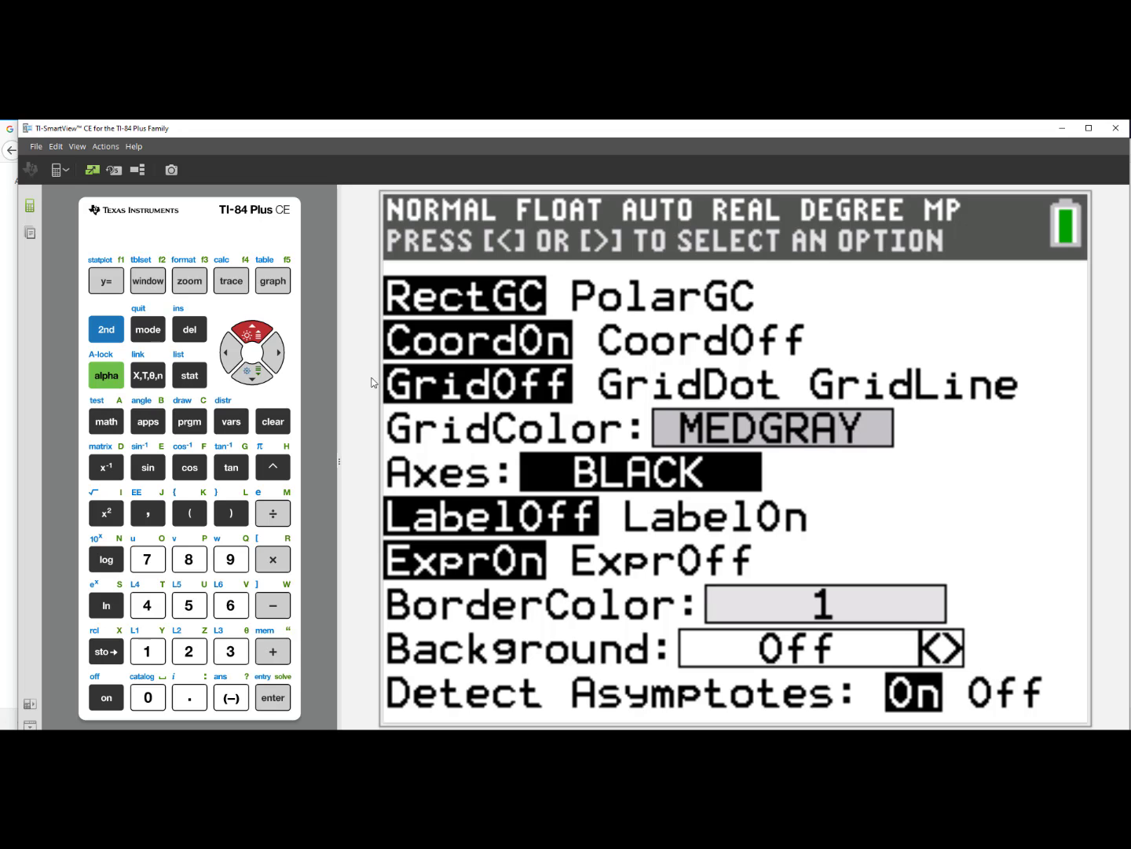
pyautogui.click(273, 362)
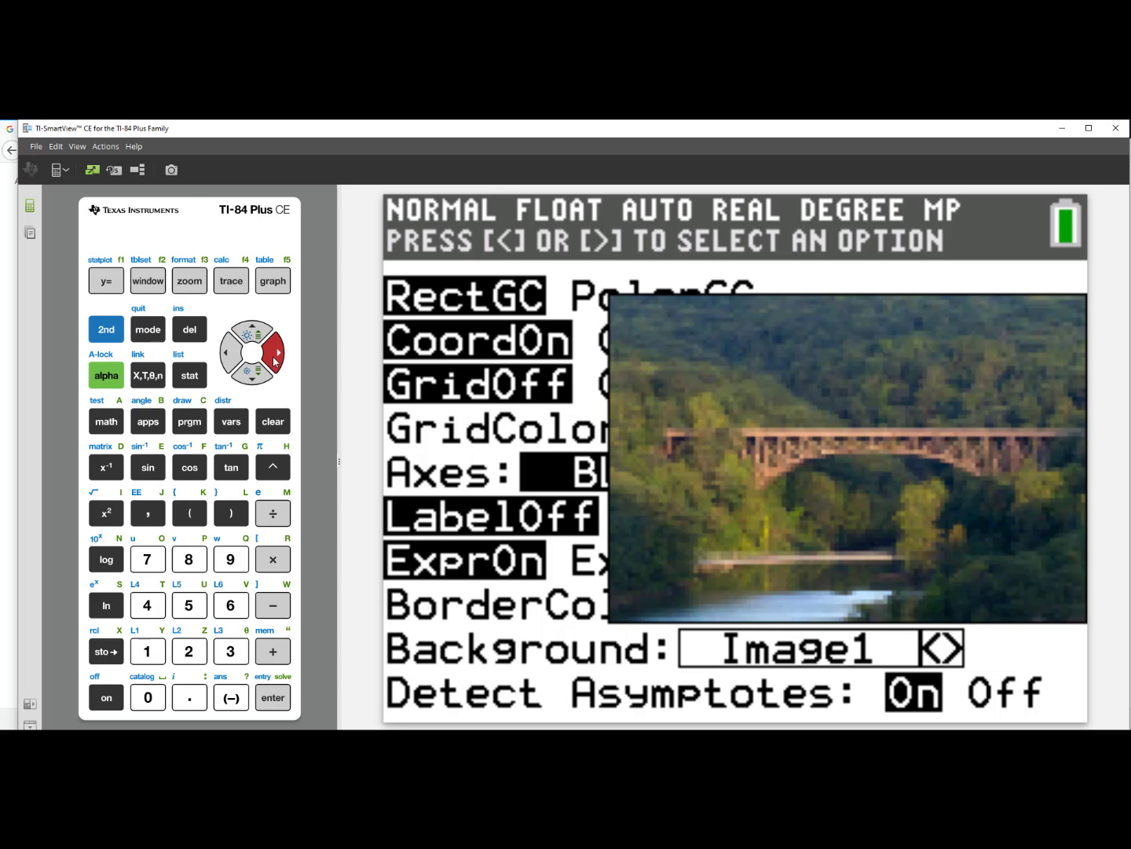
pyautogui.click(273, 361)
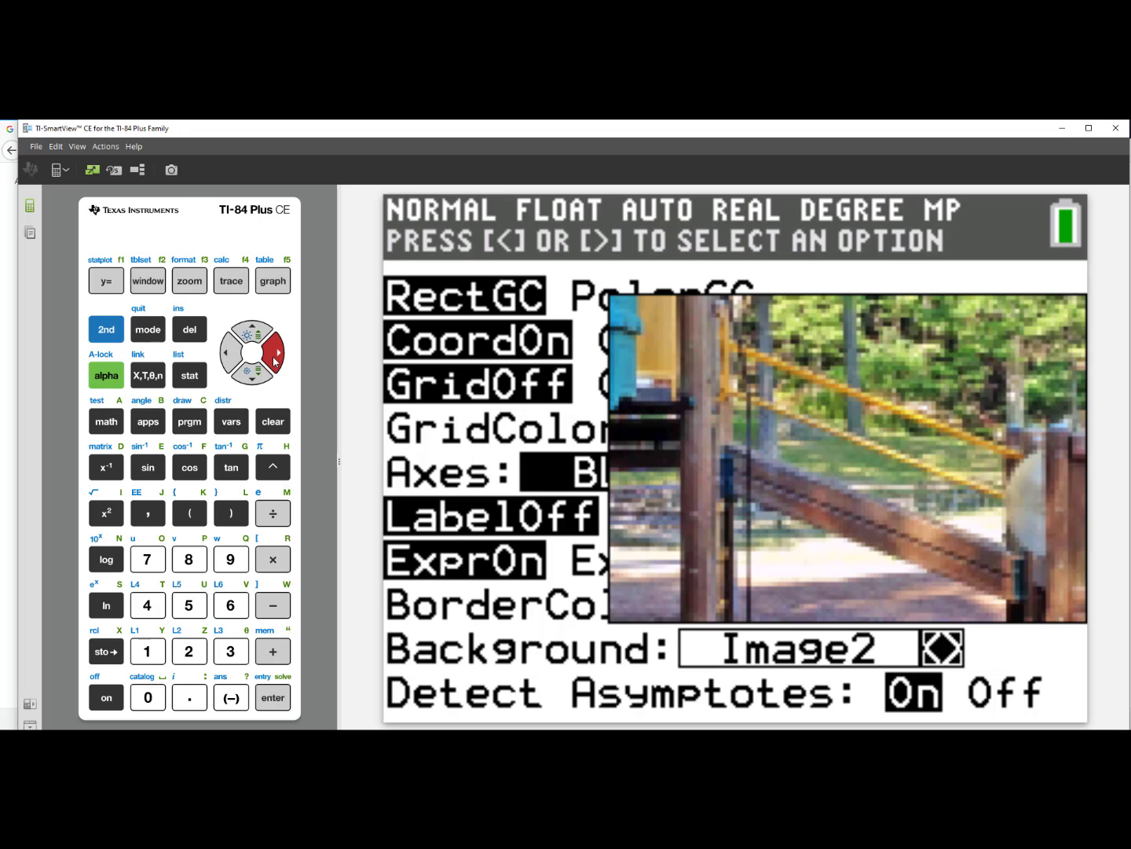
pyautogui.click(272, 361)
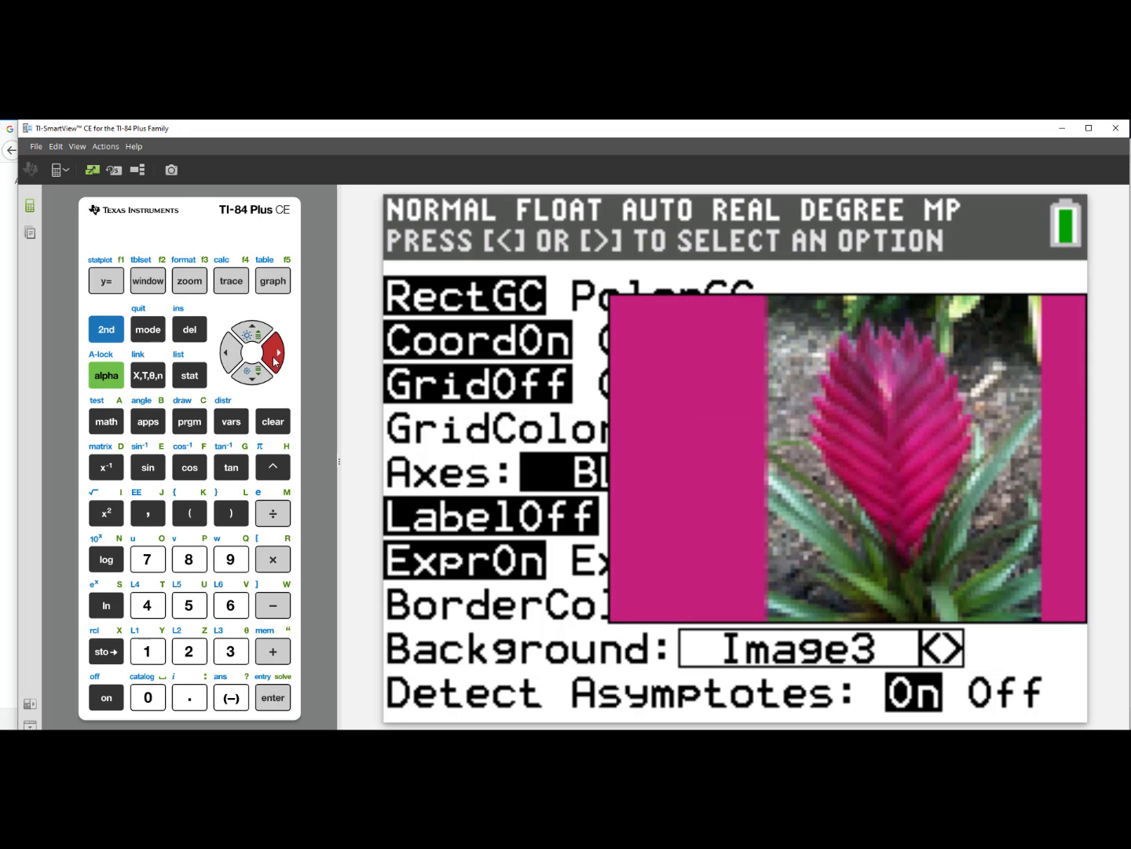
pyautogui.click(274, 362)
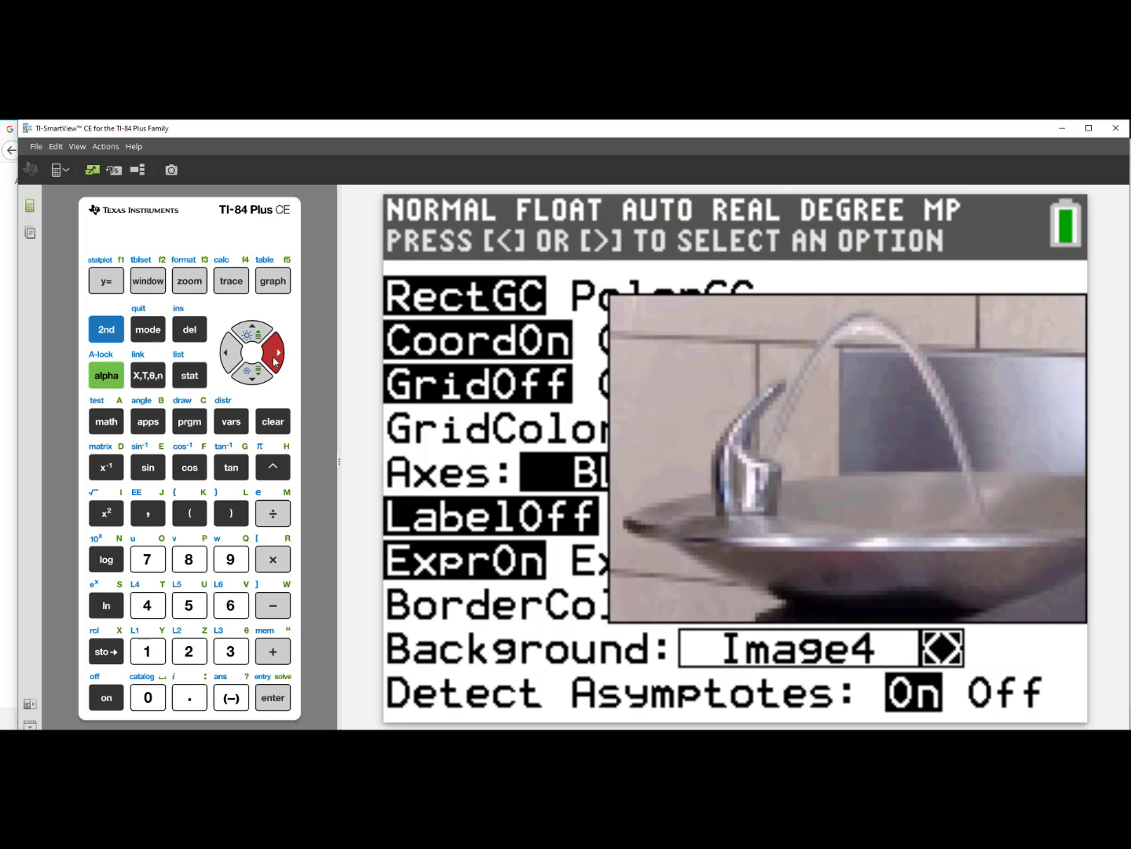
pyautogui.click(274, 361)
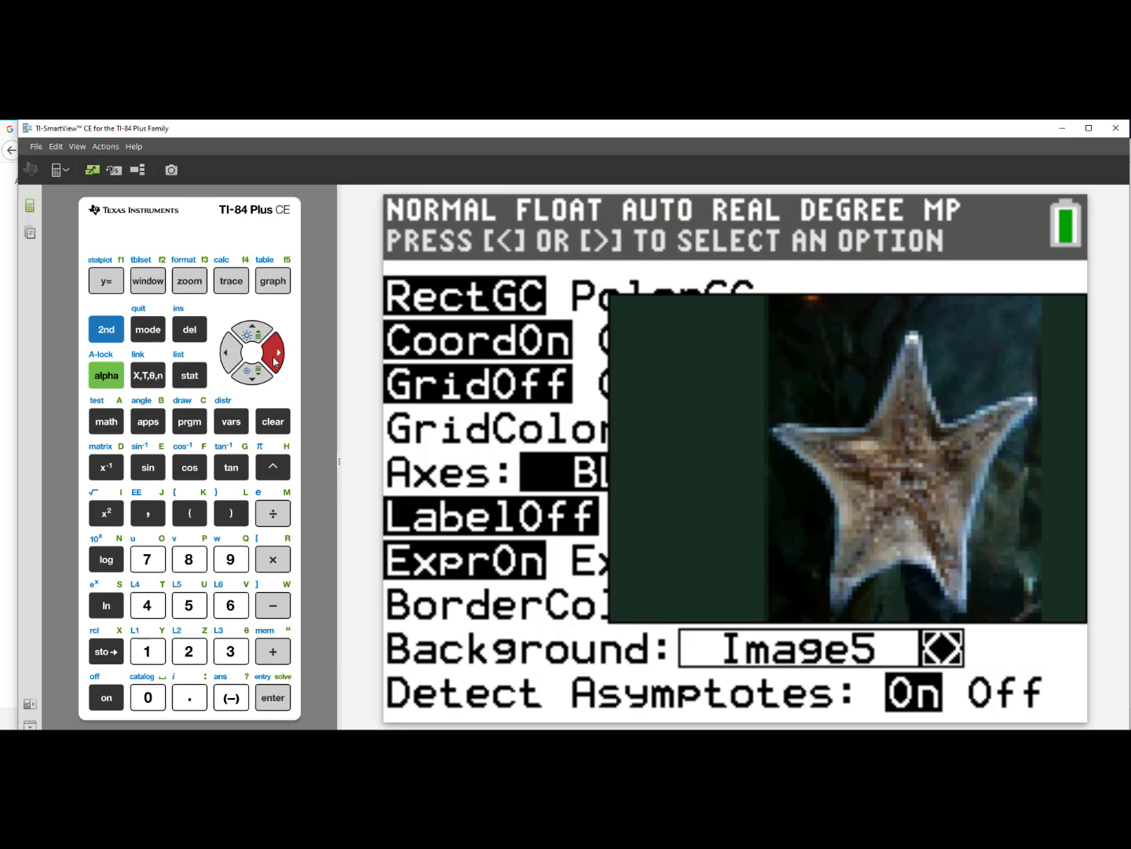
pyautogui.click(274, 362)
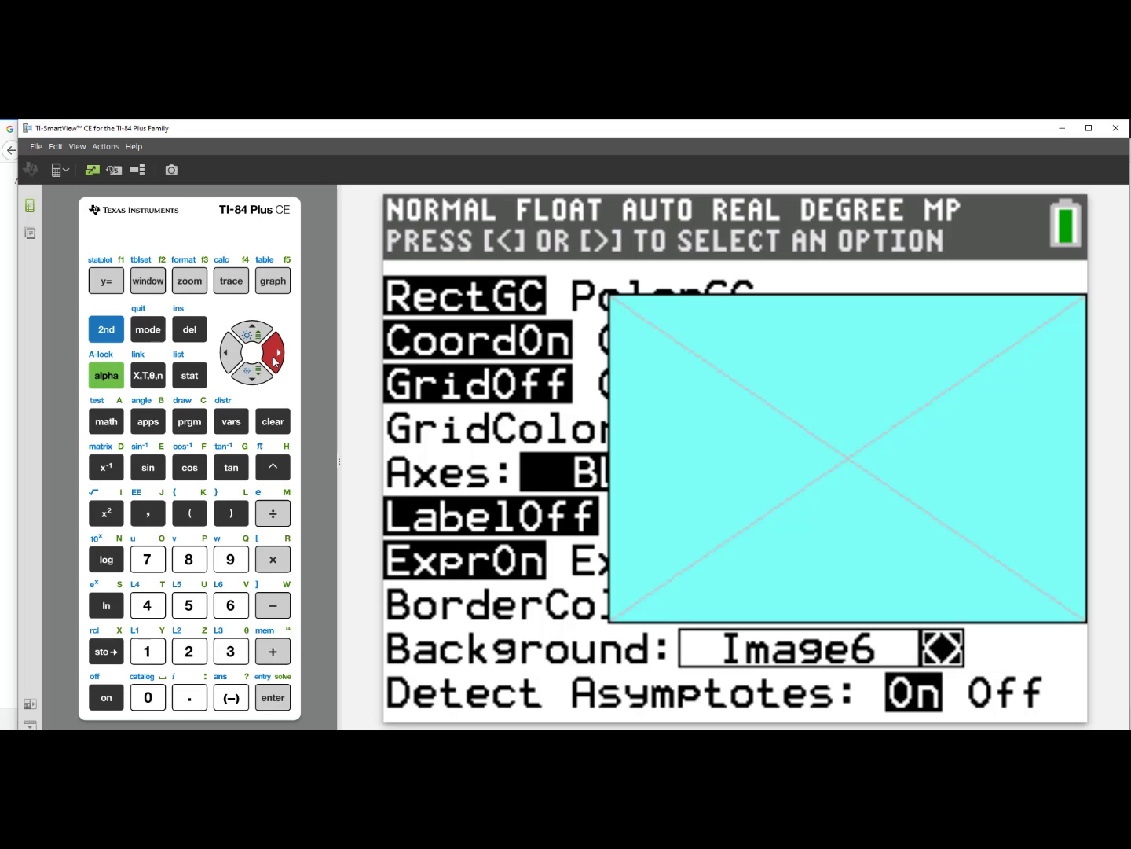
pyautogui.click(274, 362)
pyautogui.click(274, 361)
pyautogui.click(273, 361)
pyautogui.click(273, 361)
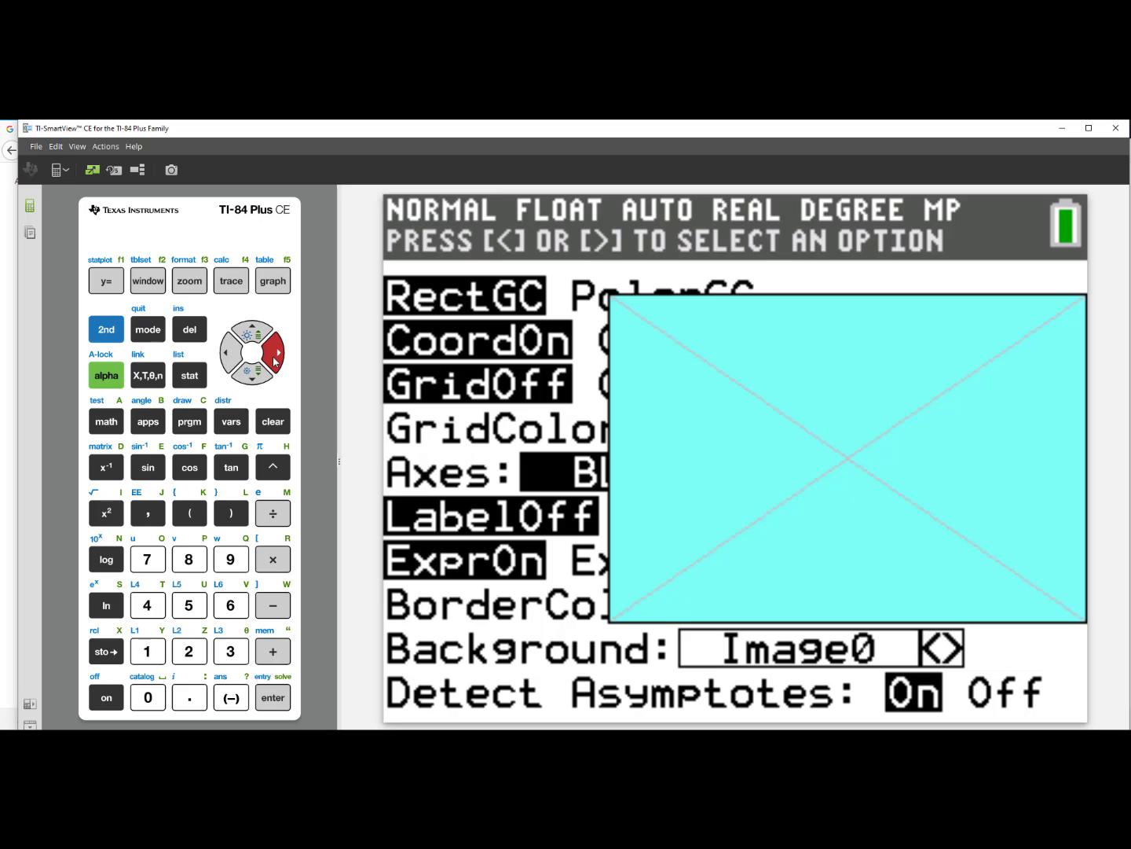
# Step the background back to Image4, the drinking fountain photo
pyautogui.click(235, 363)
pyautogui.click(233, 365)
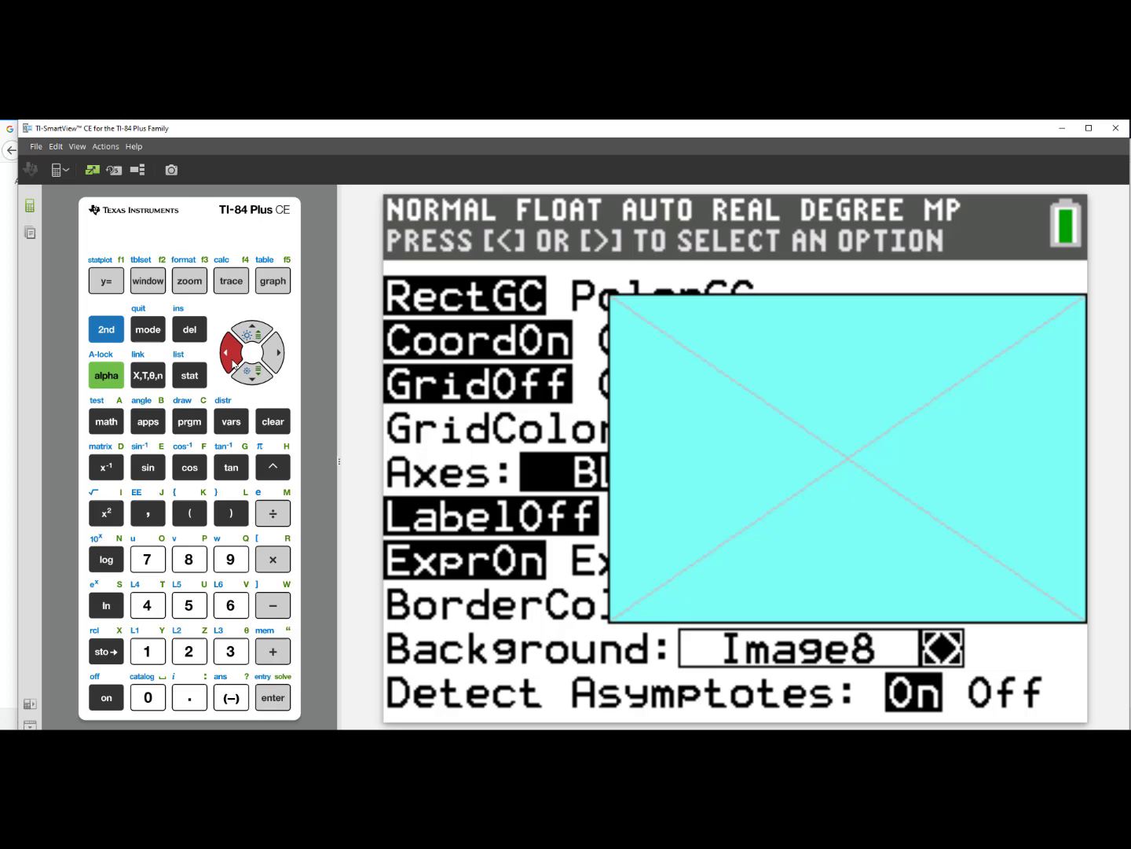
pyautogui.click(234, 365)
pyautogui.click(233, 364)
pyautogui.click(233, 365)
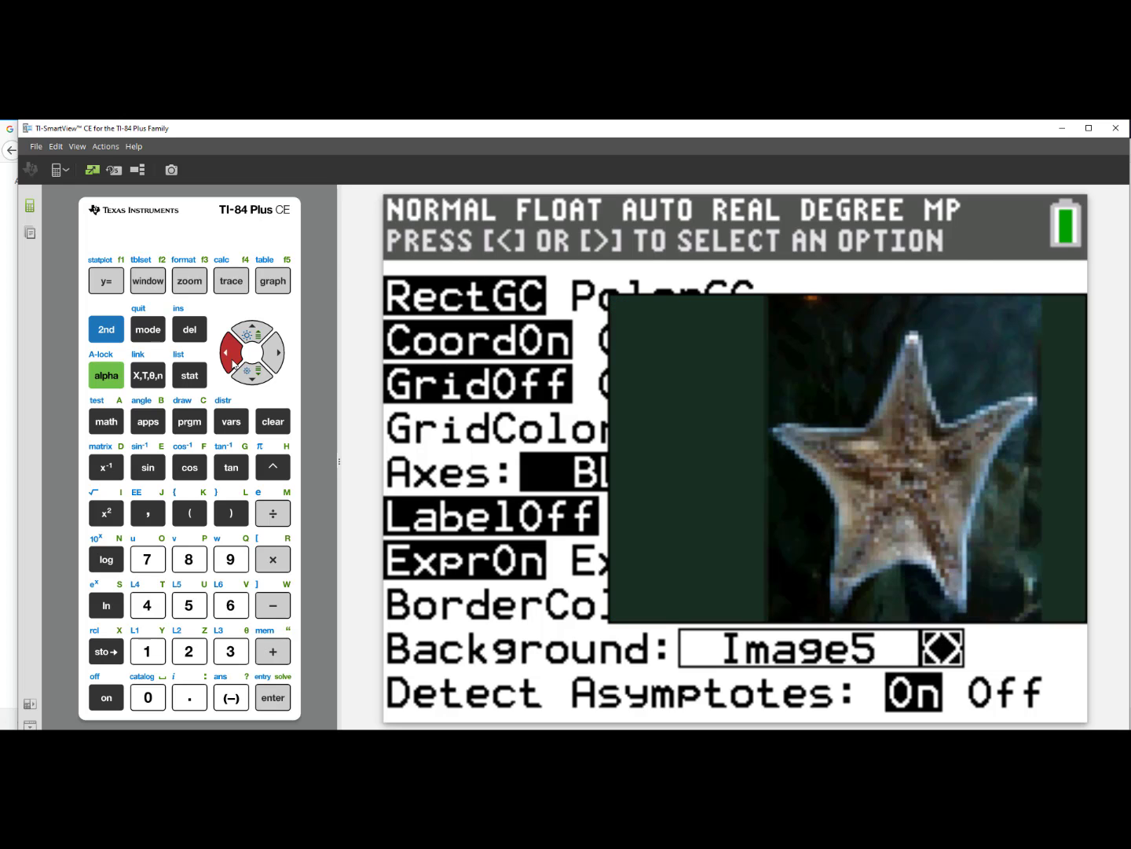
pyautogui.click(233, 364)
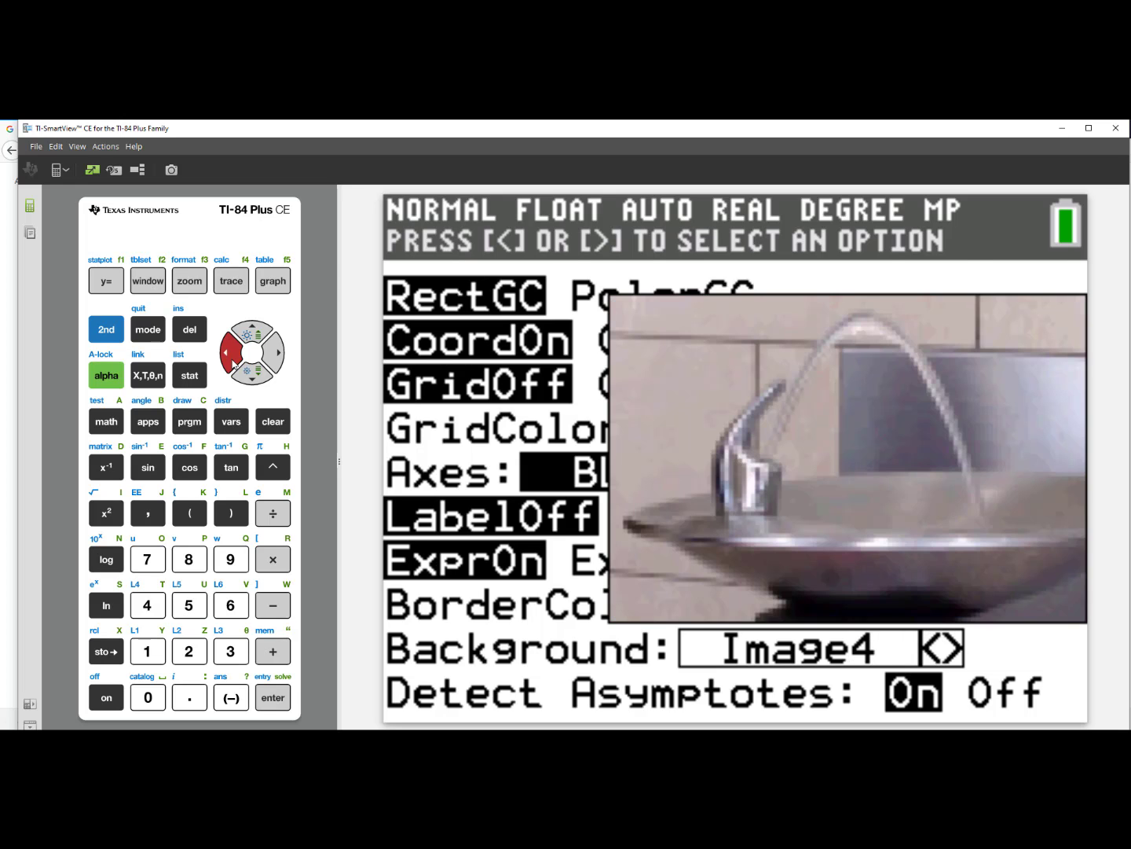
# View the fountain-background graph, check the Y= list, then switch to the 'lines in nature' search
pyautogui.click(279, 287)
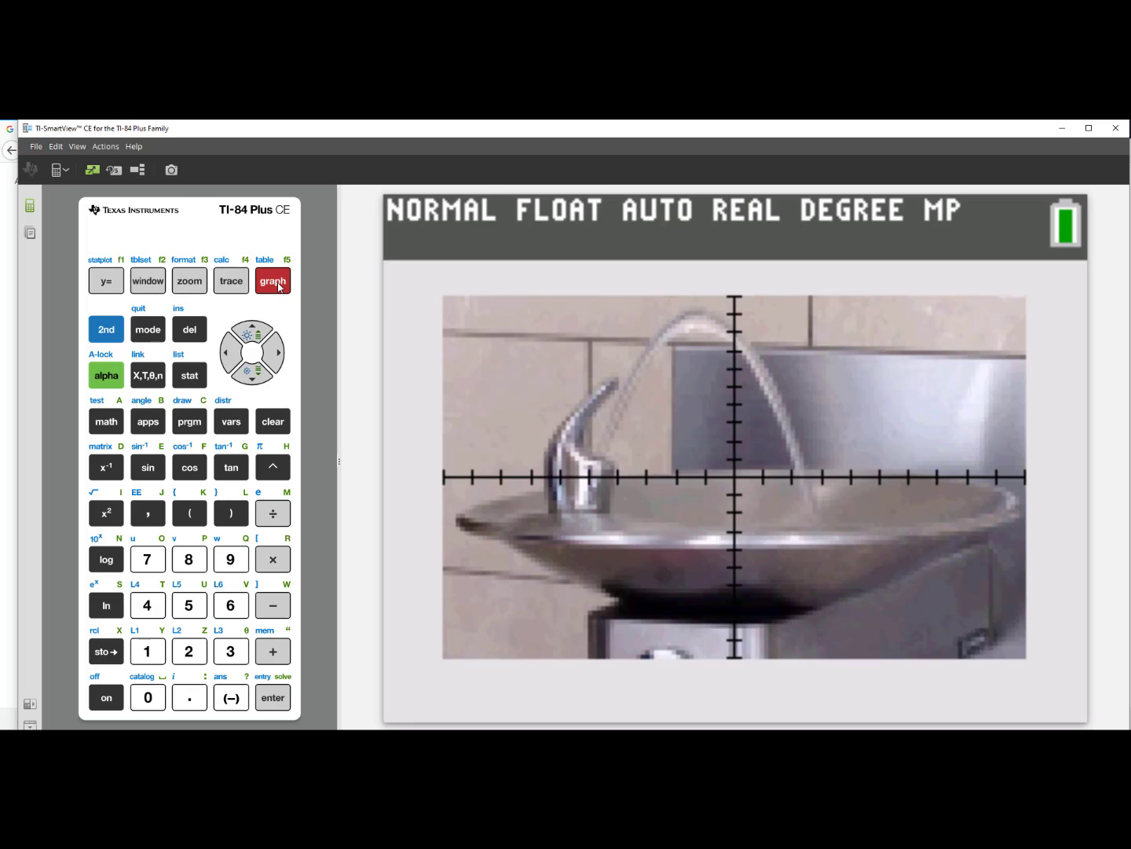
pyautogui.click(98, 281)
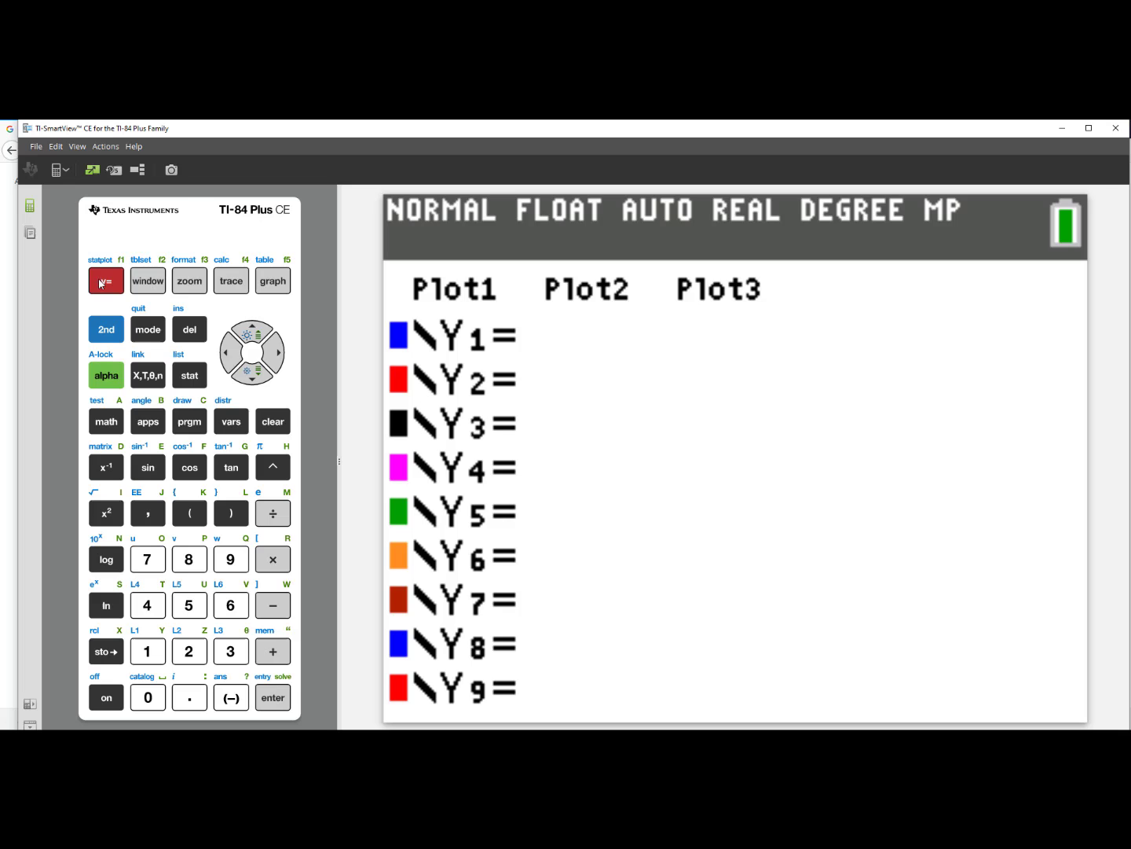
pyautogui.click(273, 287)
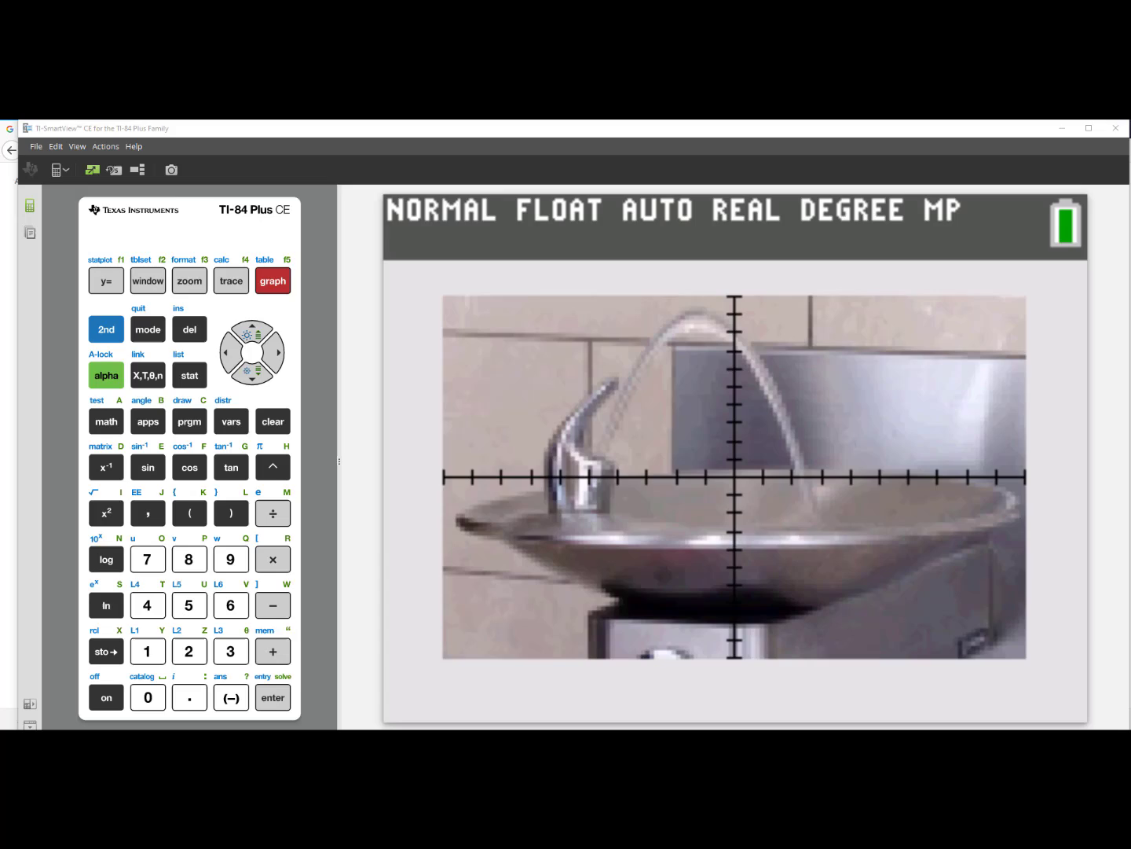
pyautogui.hotkey('alt', 'Tab')
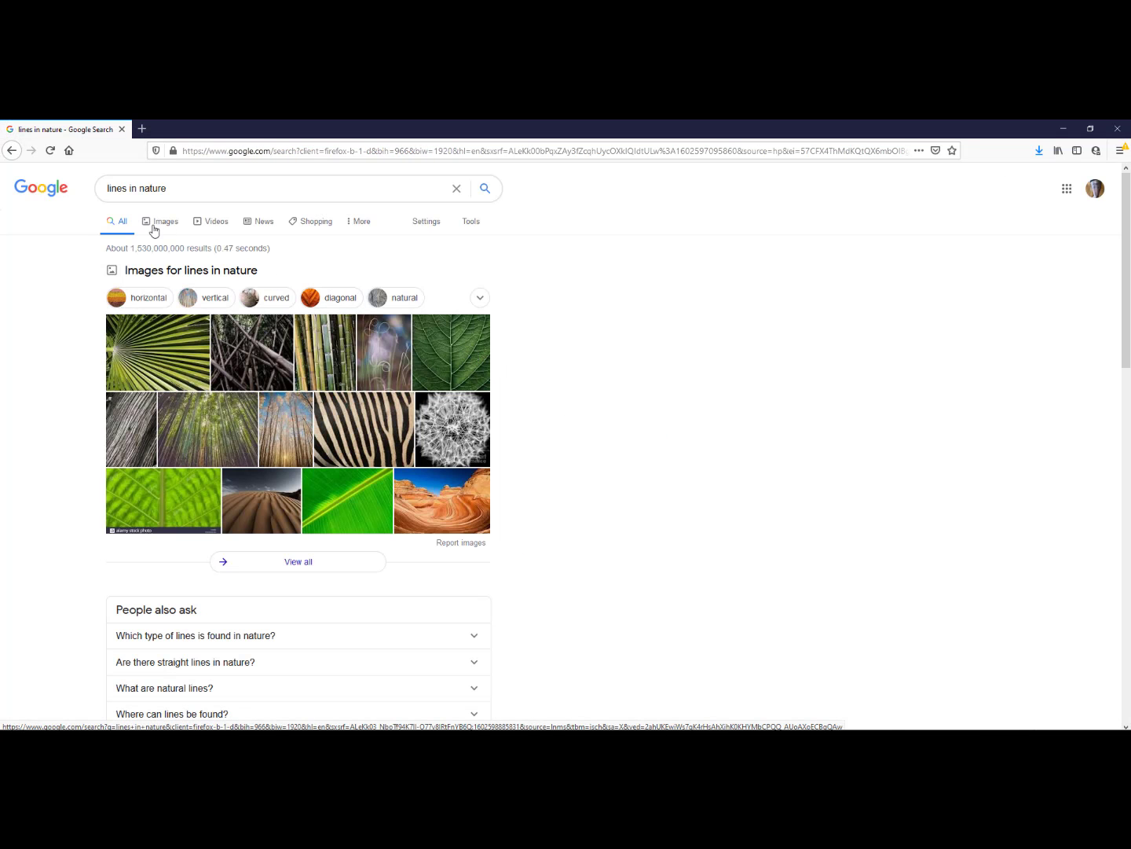
# Show Google Images results for 'lines in nature' and scroll down to the wooden stairs photo
pyautogui.click(159, 224)
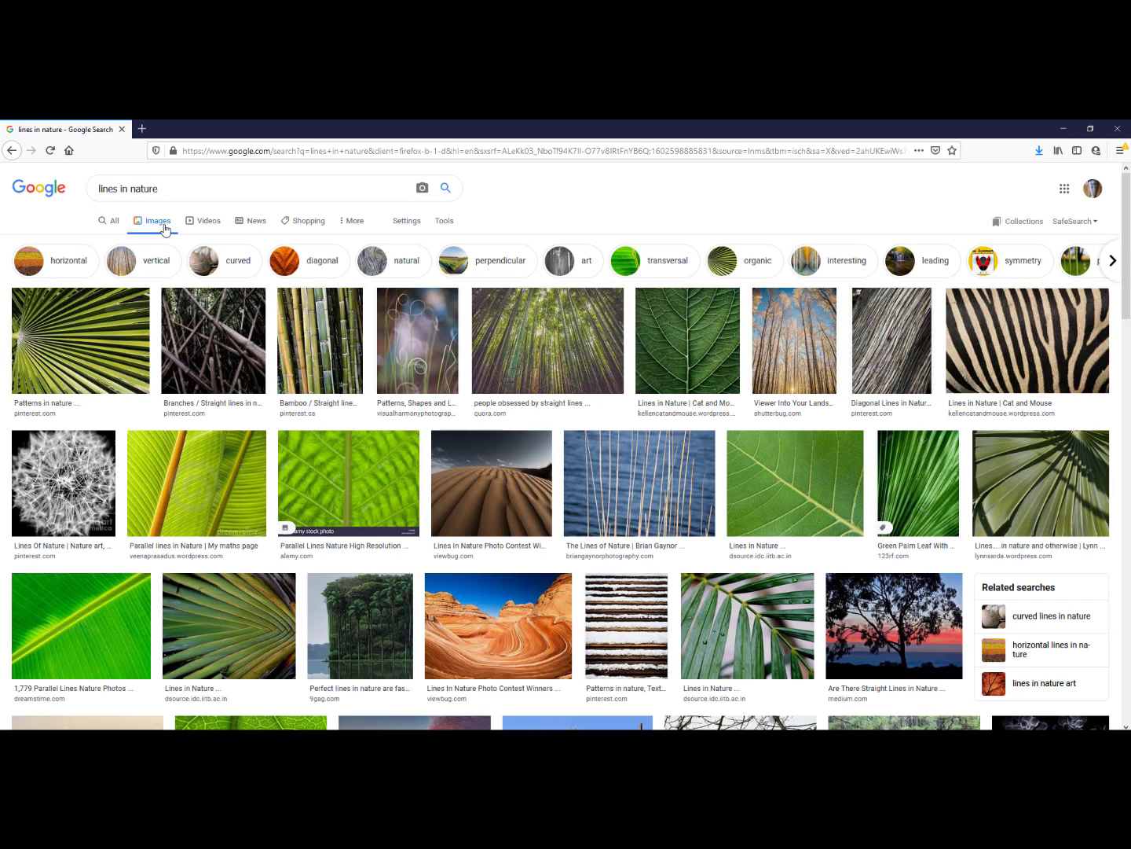
pyautogui.click(165, 229)
pyautogui.scroll(-7, 339, 470)
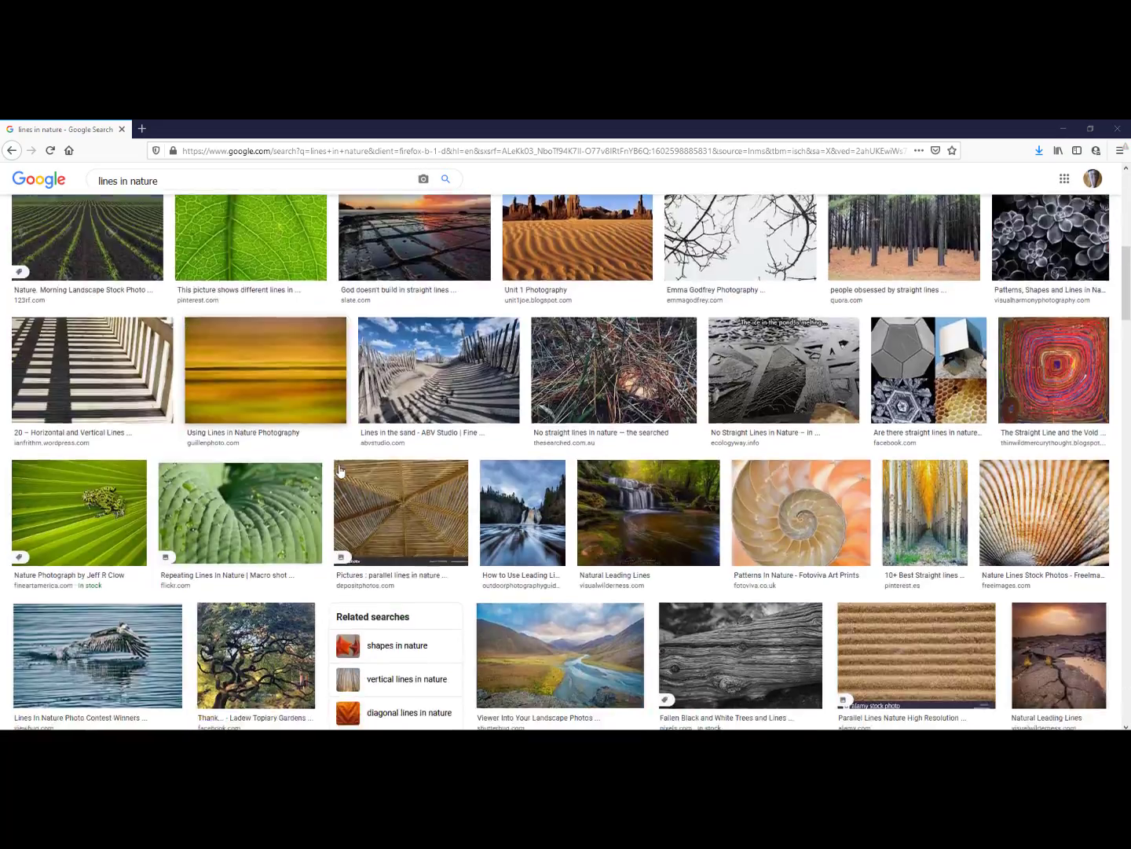
pyautogui.scroll(-13, 340, 470)
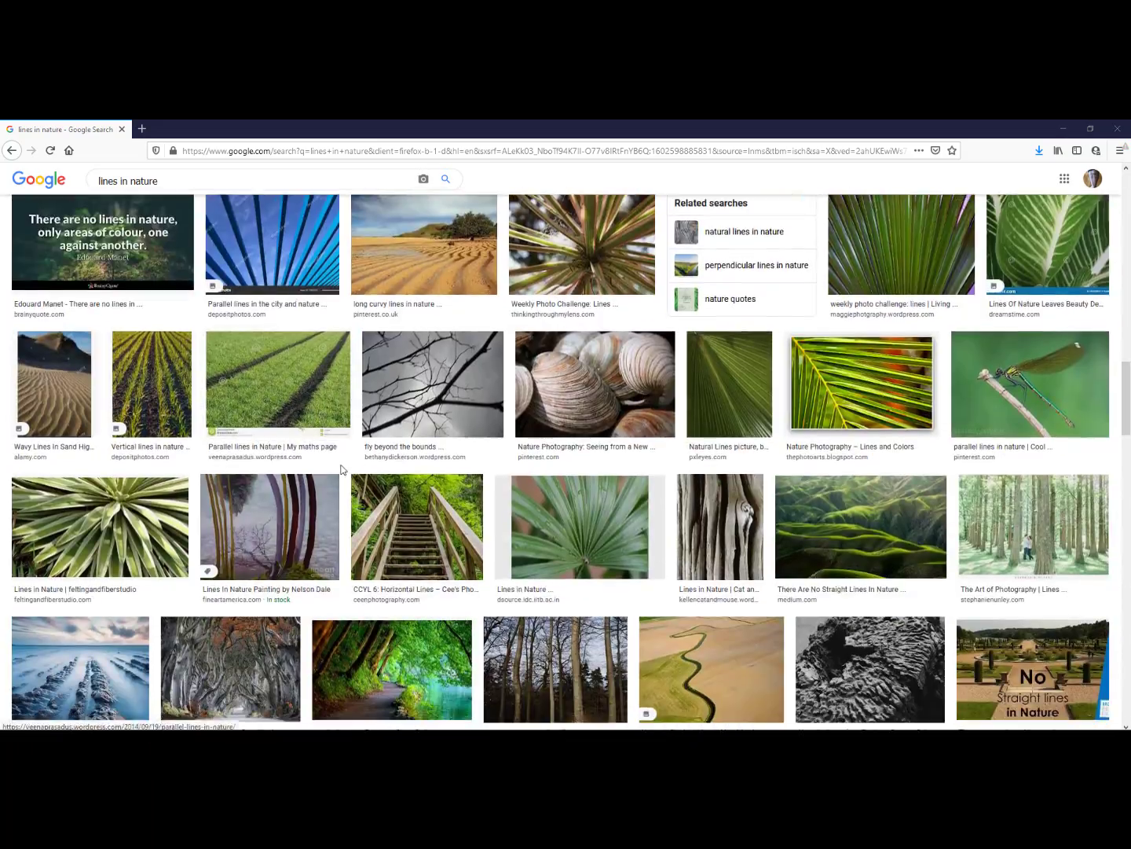
pyautogui.scroll(-2, 342, 469)
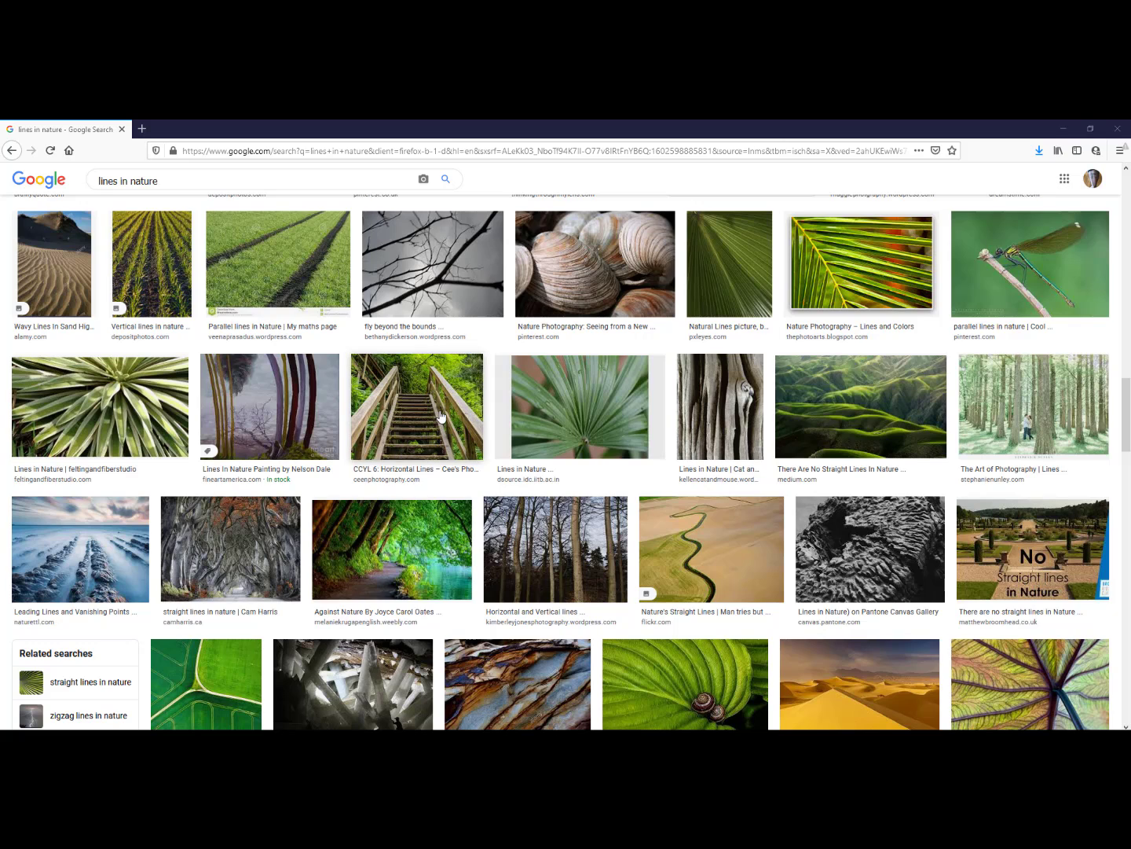
# Save the wooden stairs image to the Desktop under the name stairs.jpg
pyautogui.rightClick(441, 416)
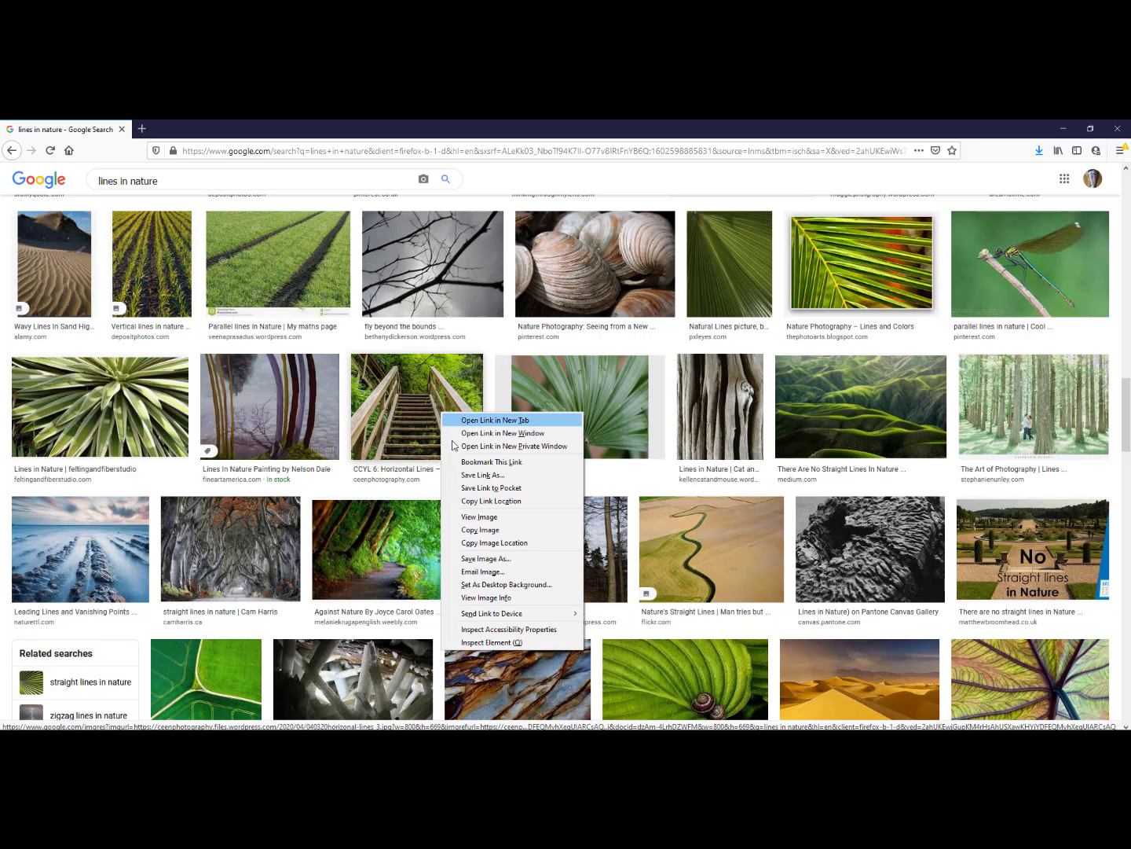
pyautogui.click(509, 562)
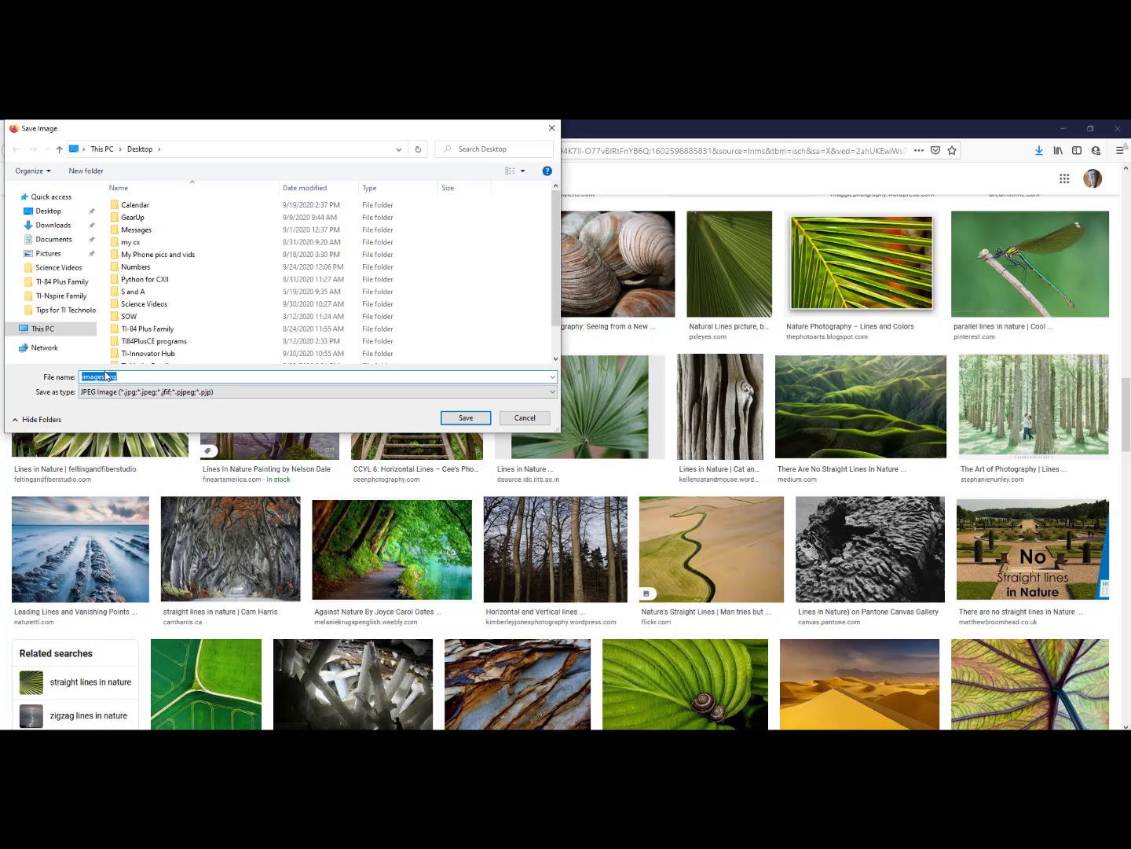
pyautogui.moveTo(106, 376); pyautogui.dragTo(73, 375)
pyautogui.write('stairs')
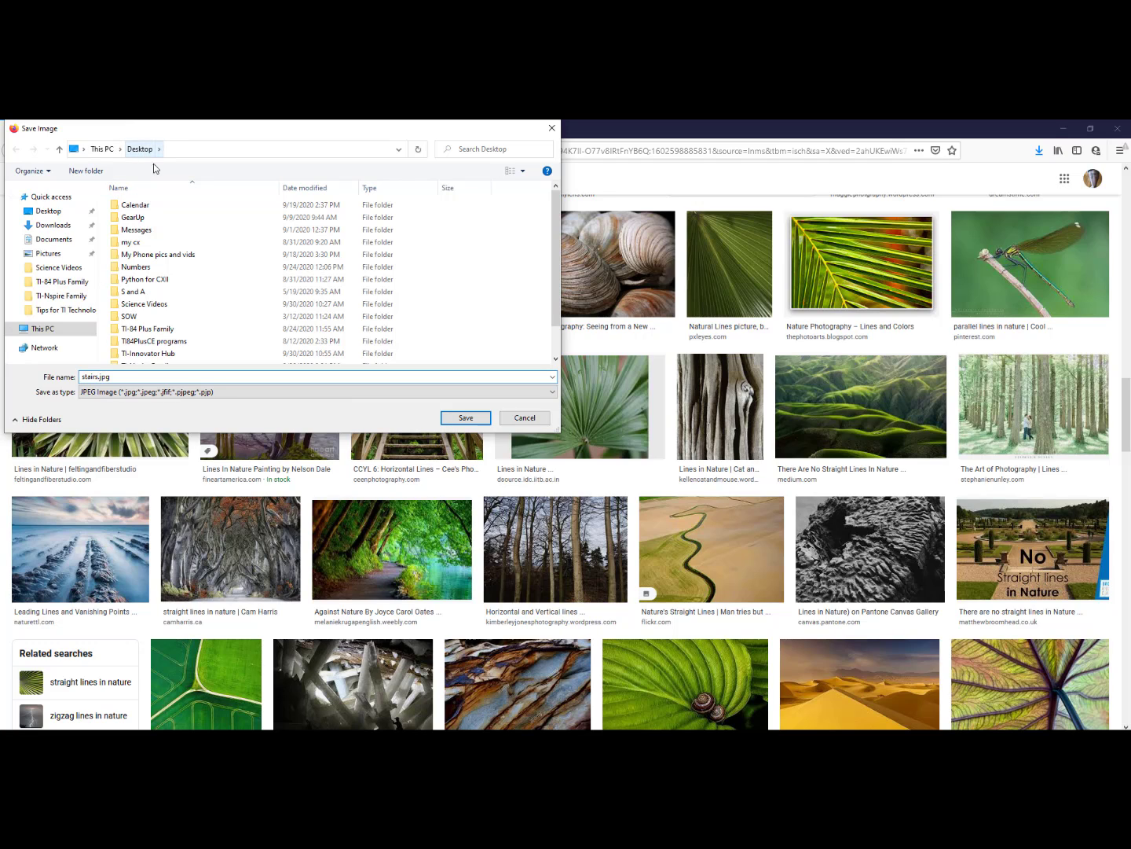
pyautogui.click(466, 418)
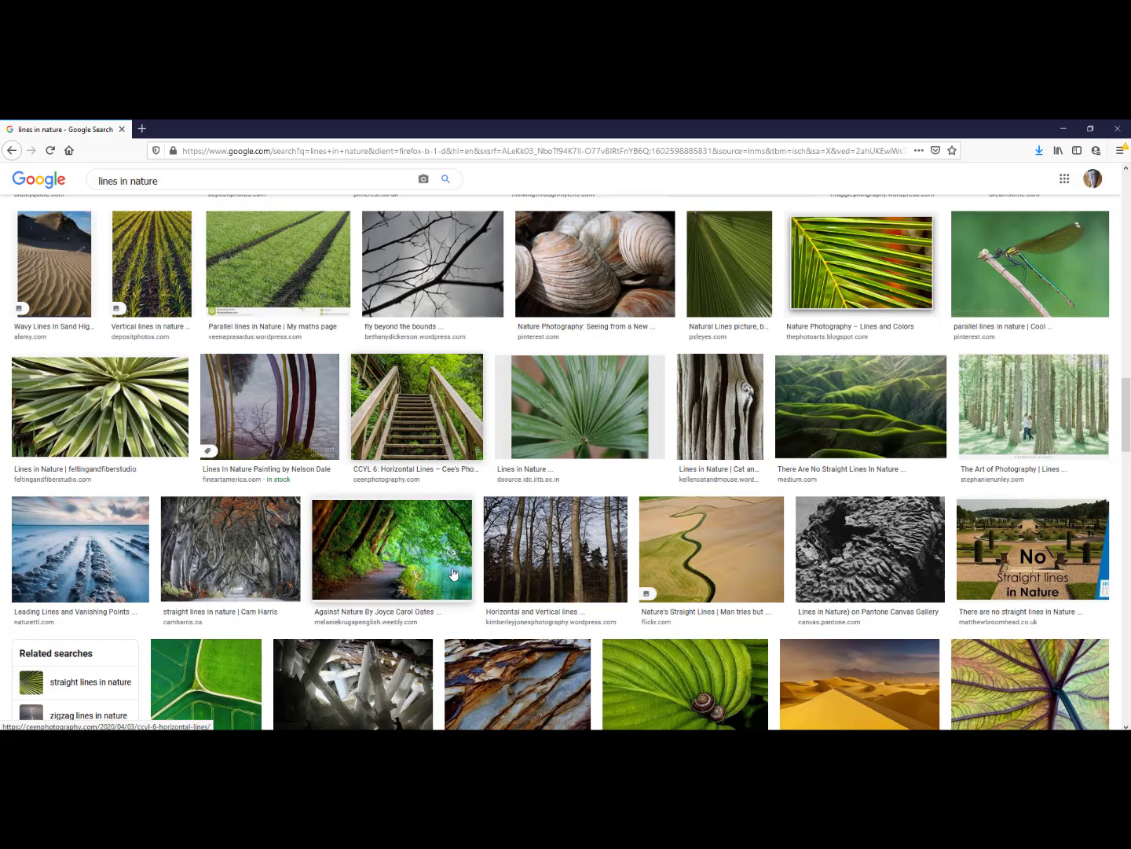
# Return to the emulator and open the content explorer showing Image1–Image5 and RAM variables
pyautogui.hotkey('alt', 'Tab')
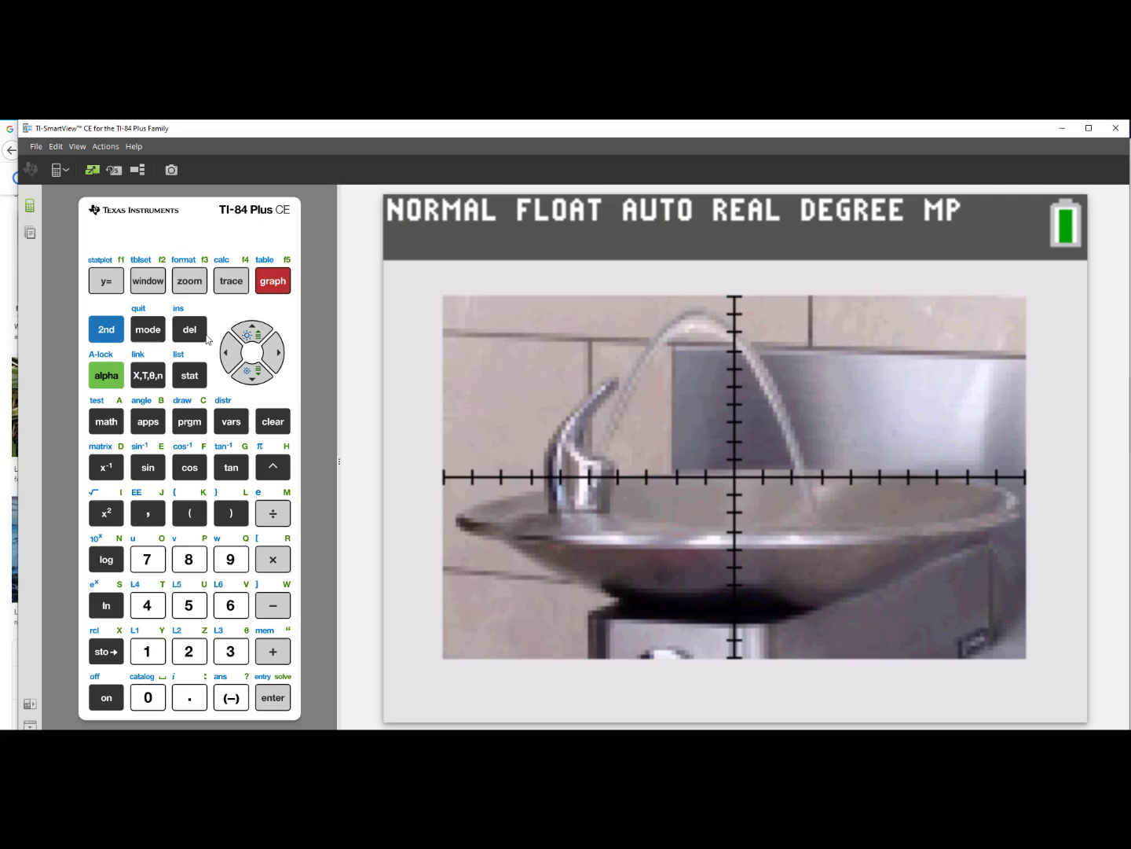
pyautogui.click(30, 234)
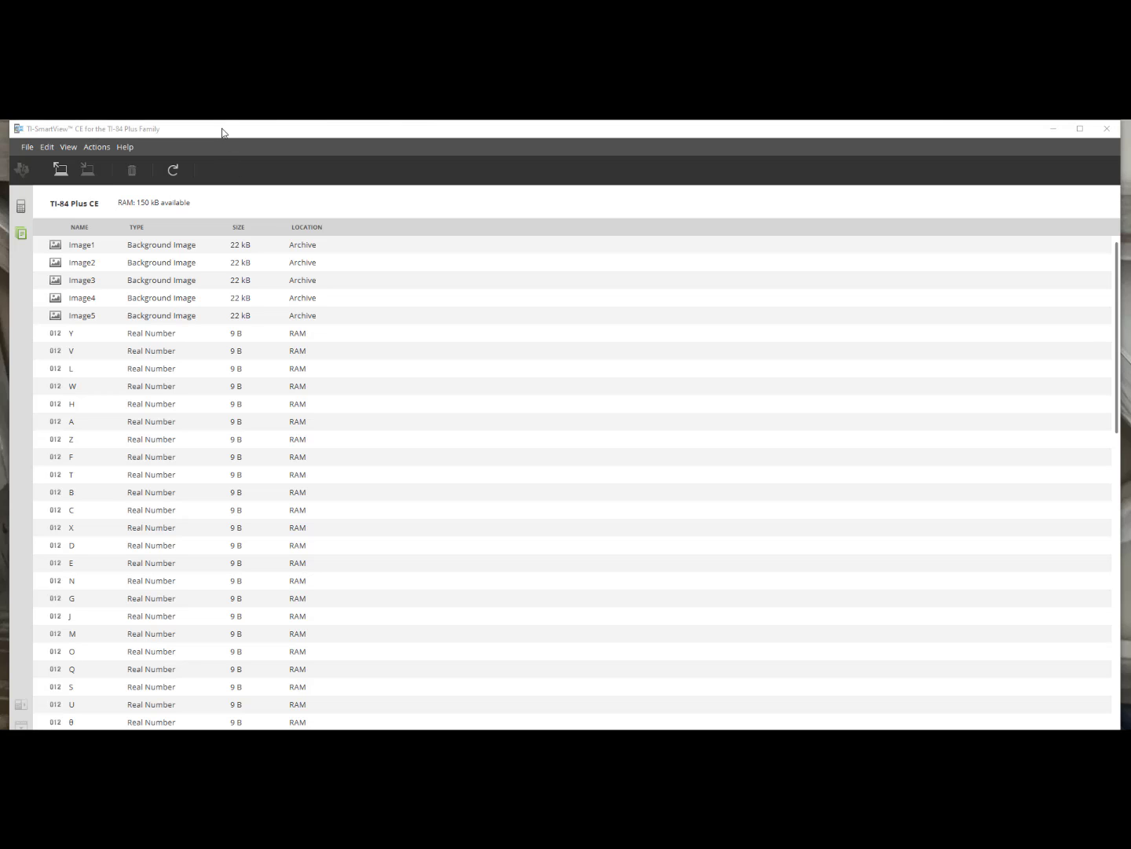
# Drag stairs.jpg from the desktop onto the calculator's file list and send it as Image6
pyautogui.moveTo(223, 131); pyautogui.dragTo(319, 140)
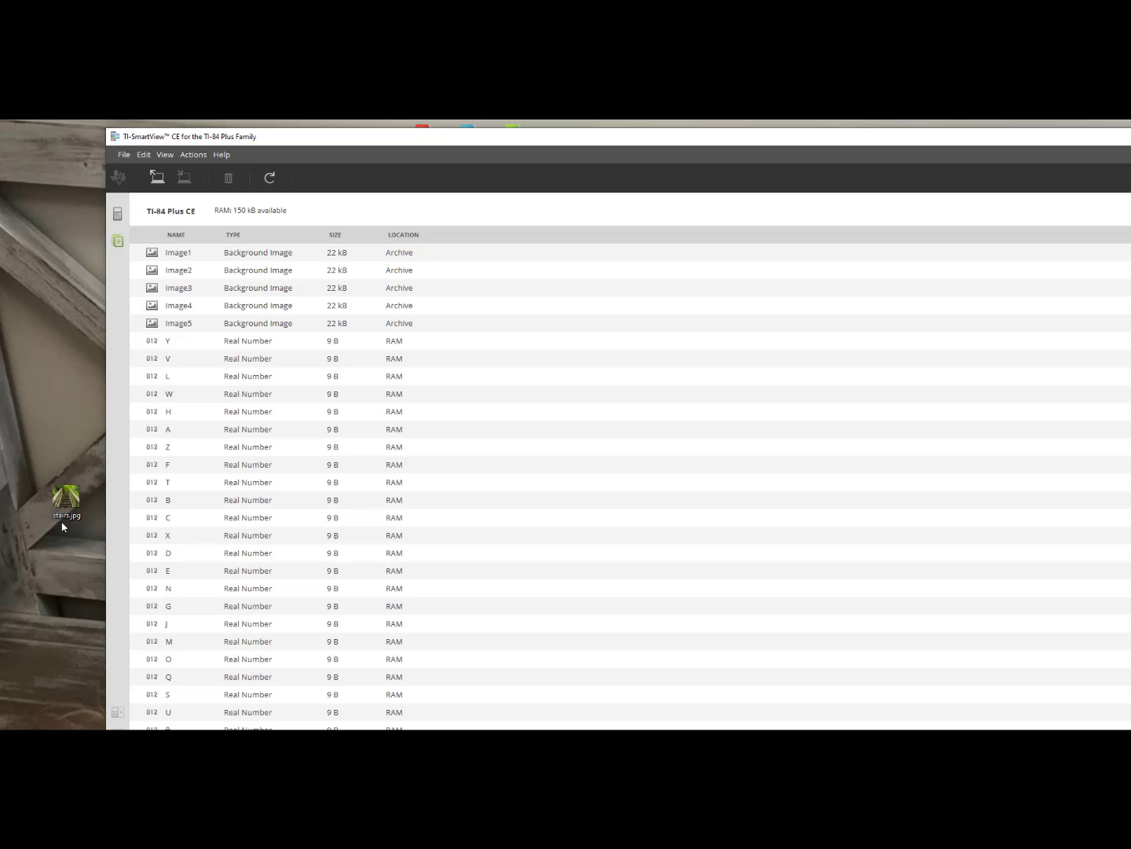
pyautogui.moveTo(67, 516); pyautogui.dragTo(220, 408)
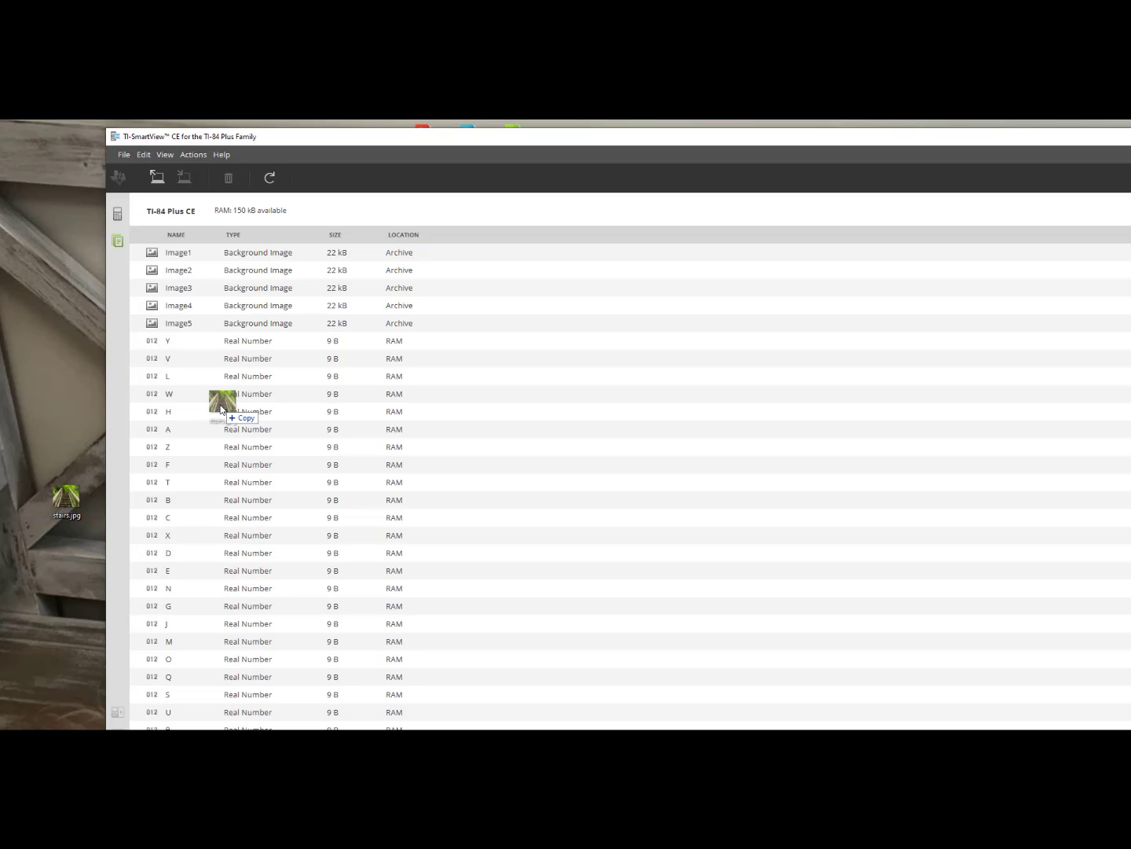
pyautogui.moveTo(221, 409); pyautogui.dragTo(220, 409)
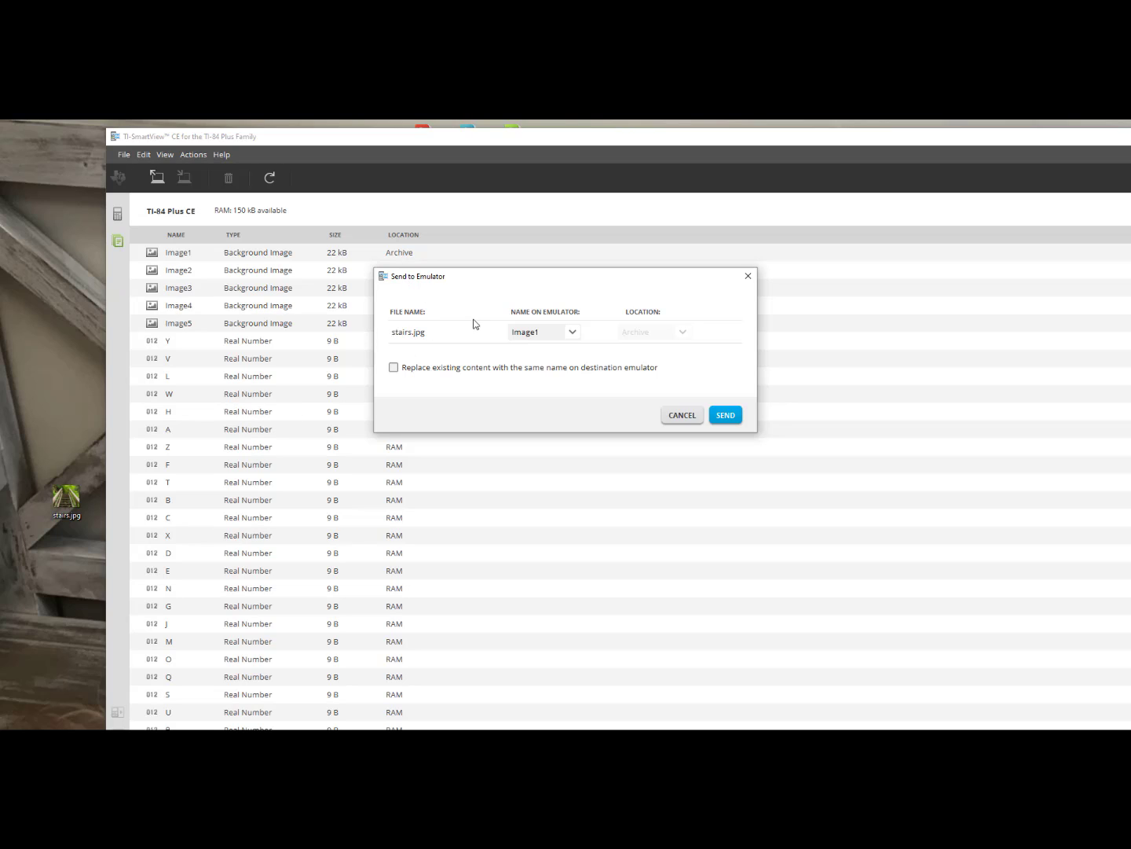
pyautogui.click(574, 333)
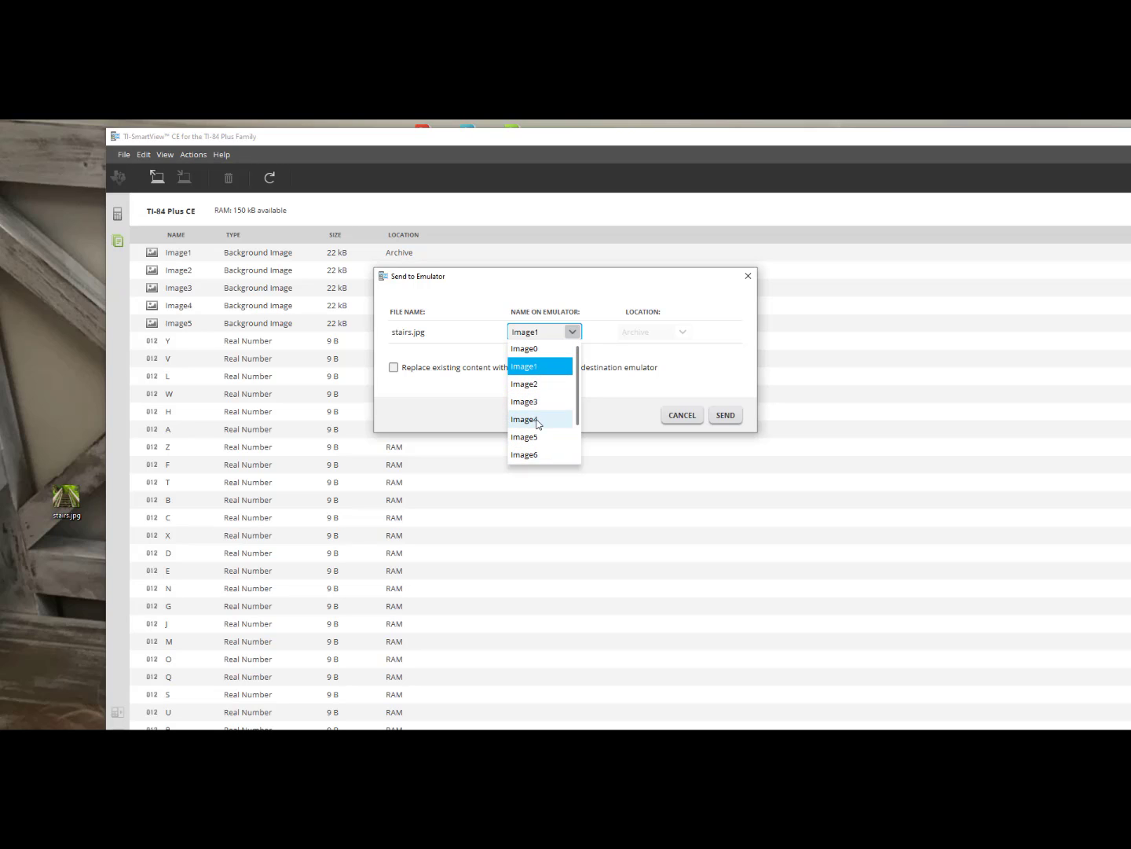
pyautogui.click(527, 456)
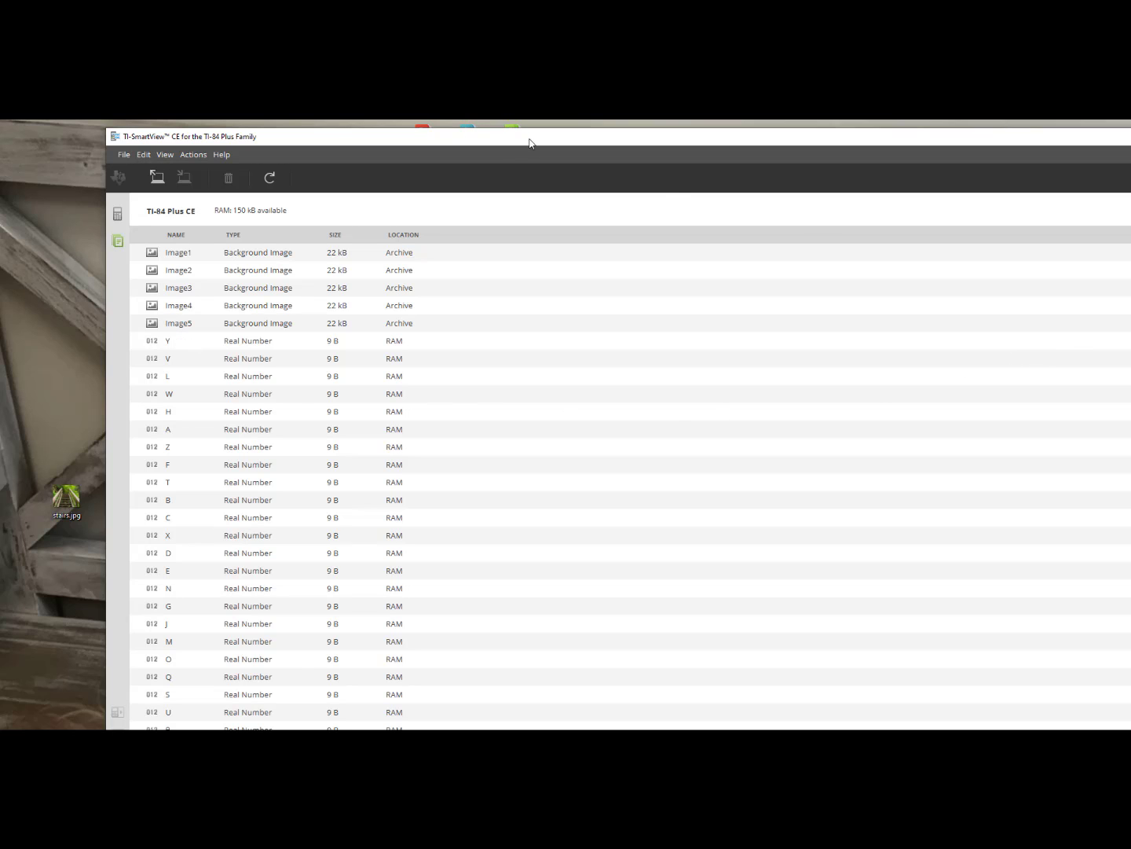
pyautogui.moveTo(530, 144); pyautogui.dragTo(436, 134)
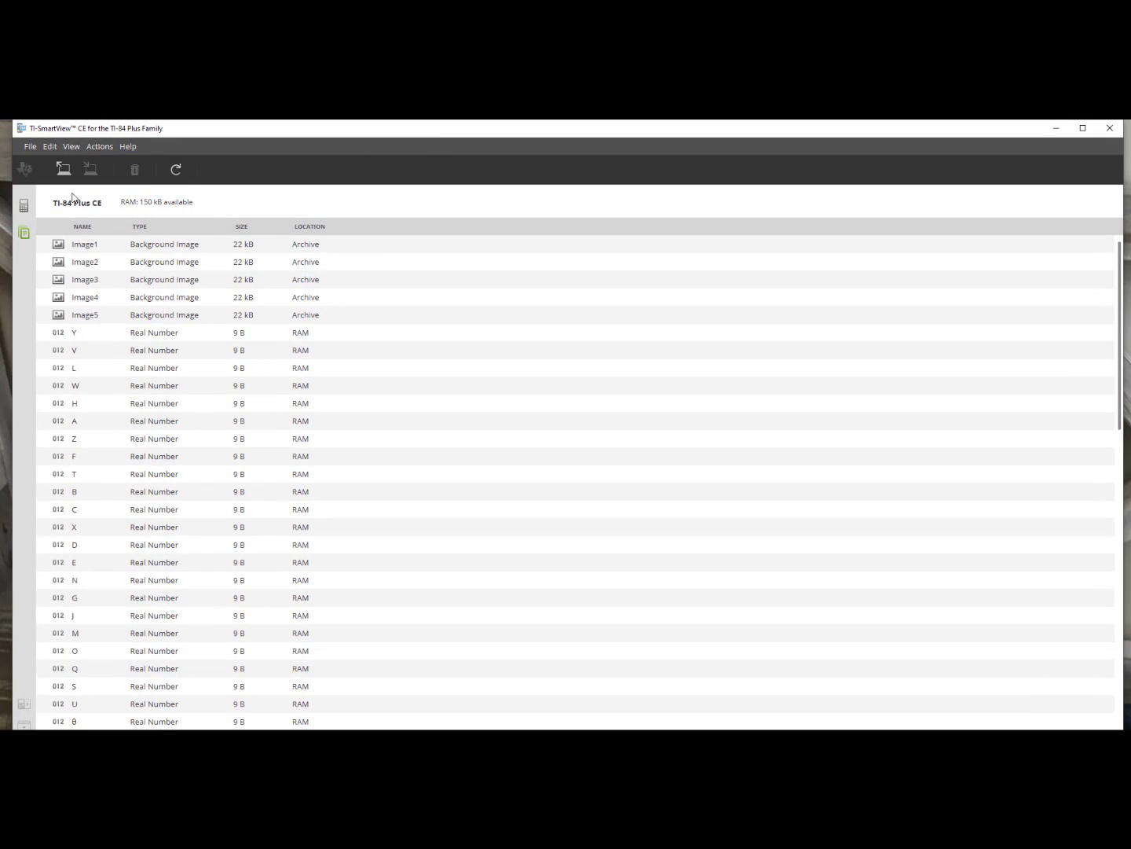
# Set the FORMAT Background to Image6, the staircase photo, and display the graph
pyautogui.click(24, 207)
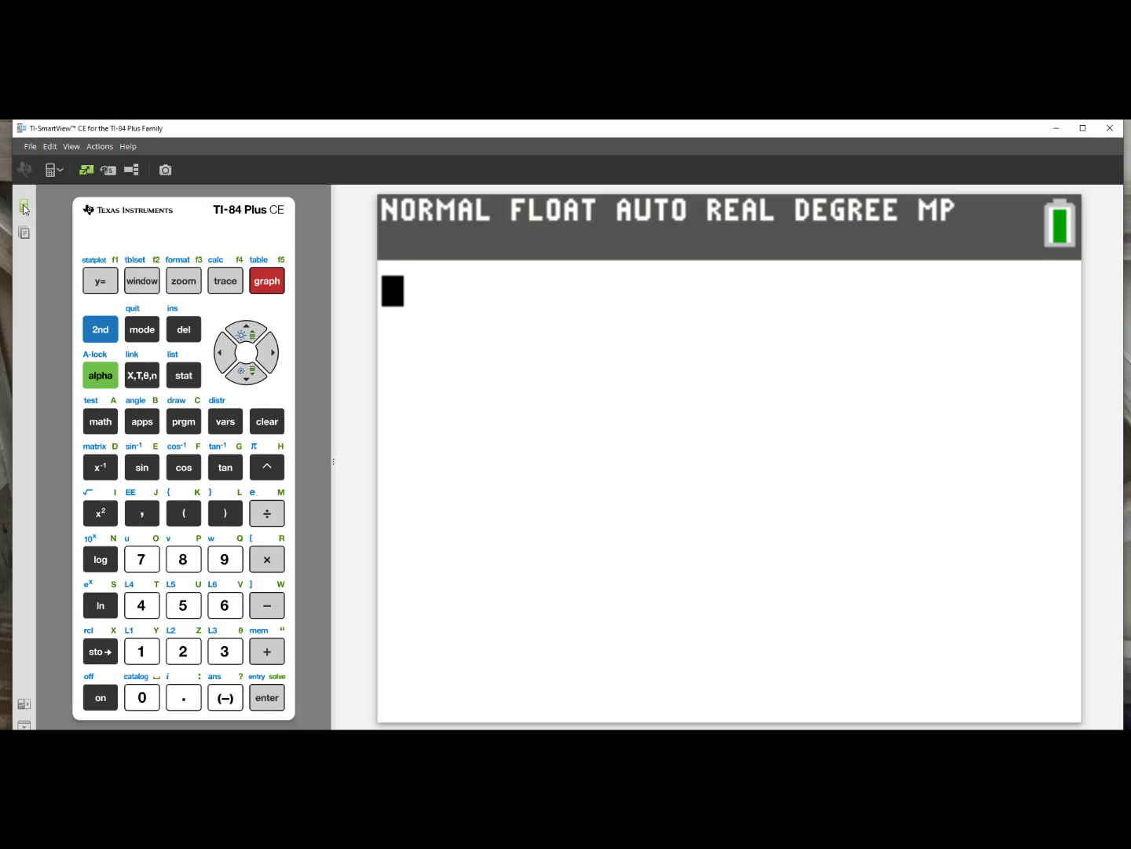
pyautogui.click(100, 336)
pyautogui.click(187, 283)
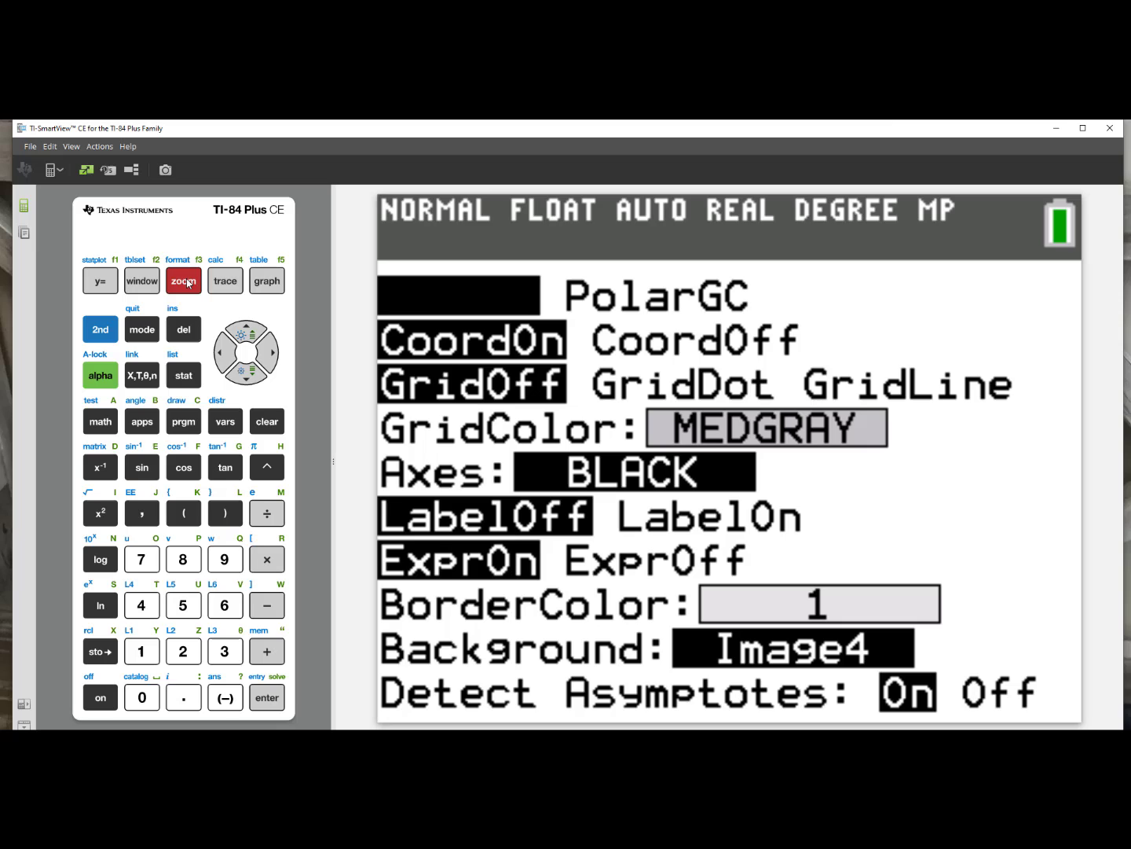
pyautogui.click(247, 335)
pyautogui.click(249, 336)
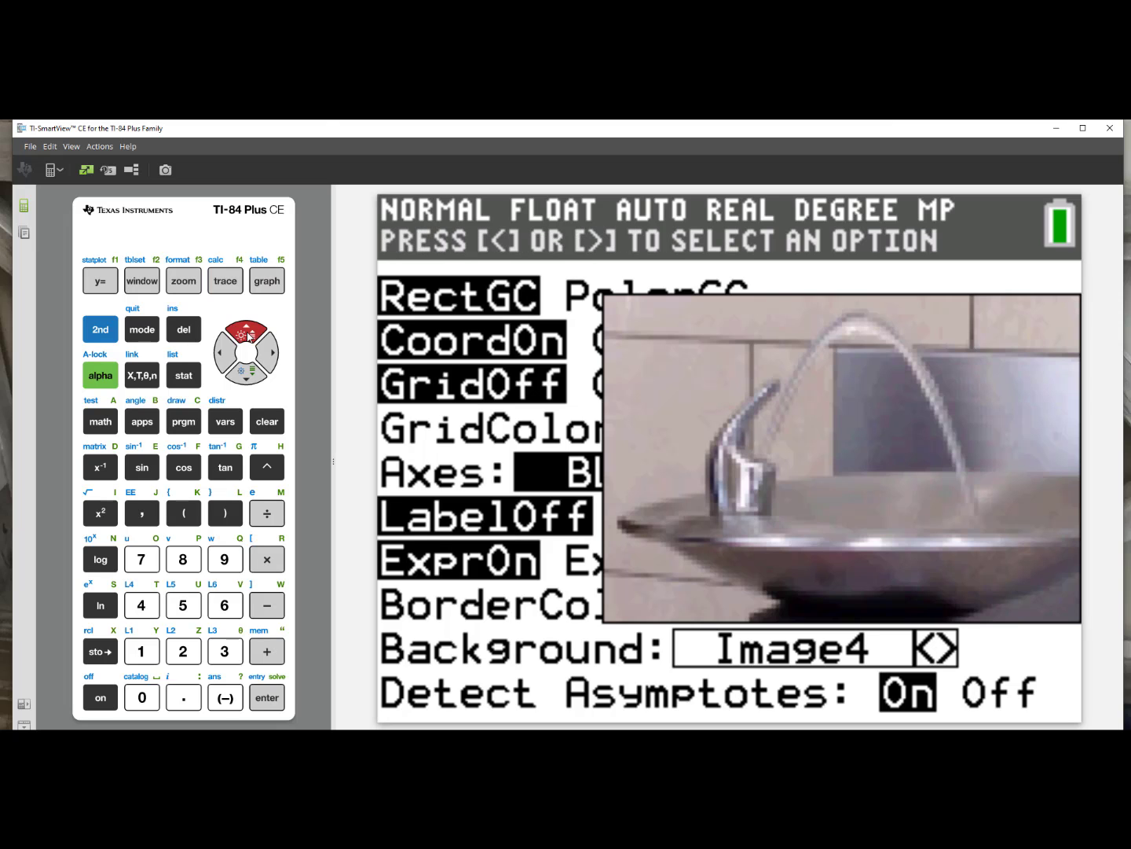
pyautogui.click(270, 364)
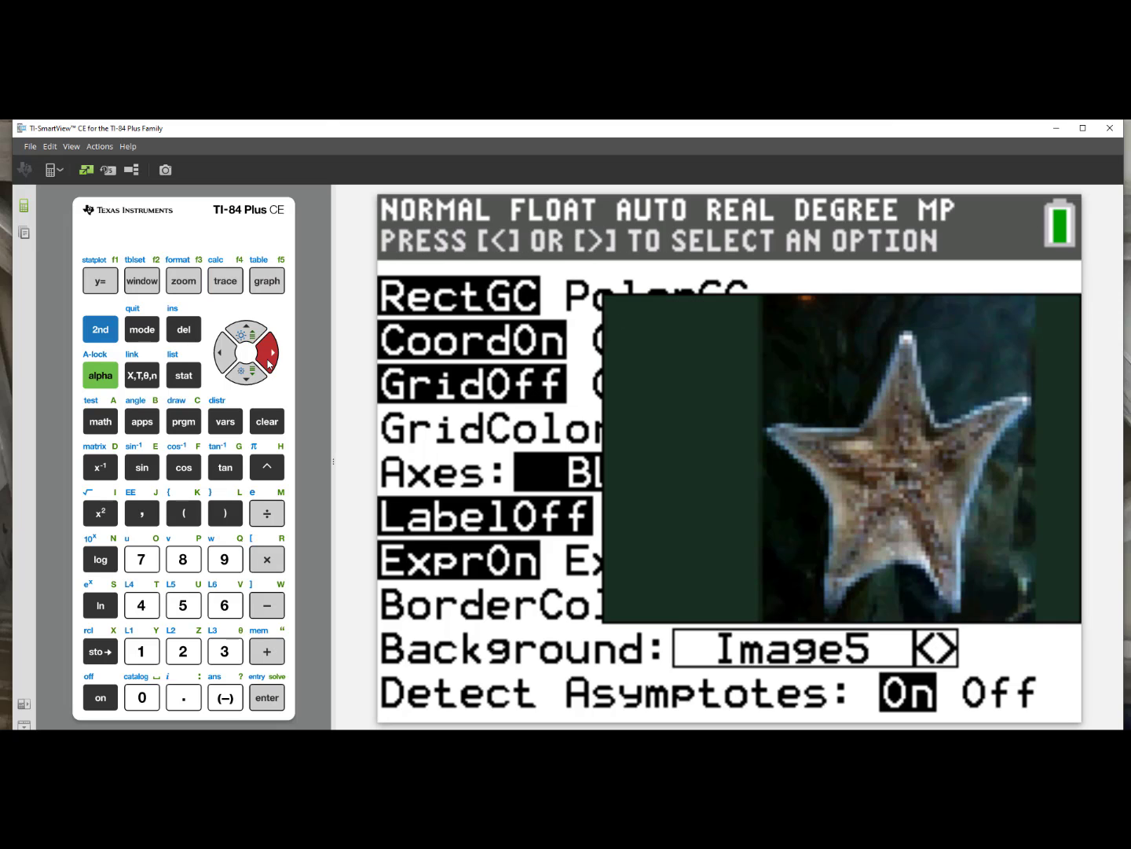
pyautogui.click(269, 363)
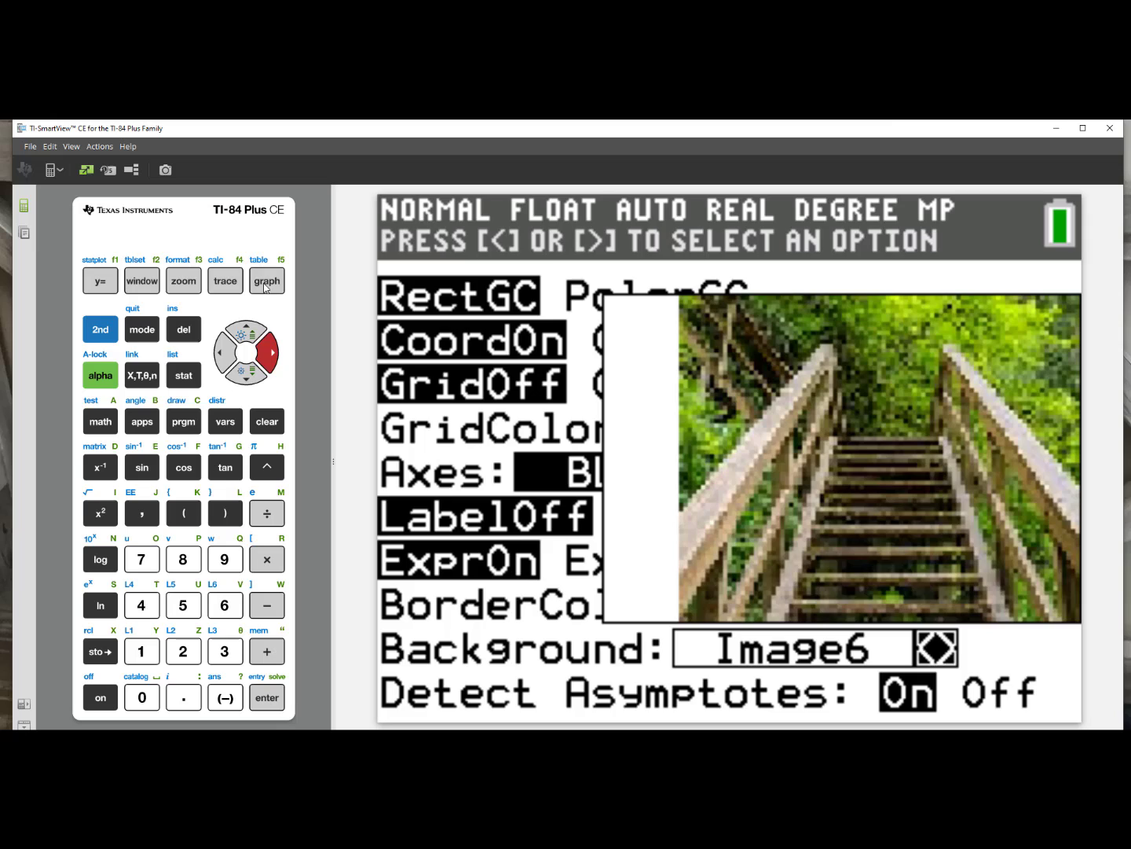
pyautogui.click(266, 281)
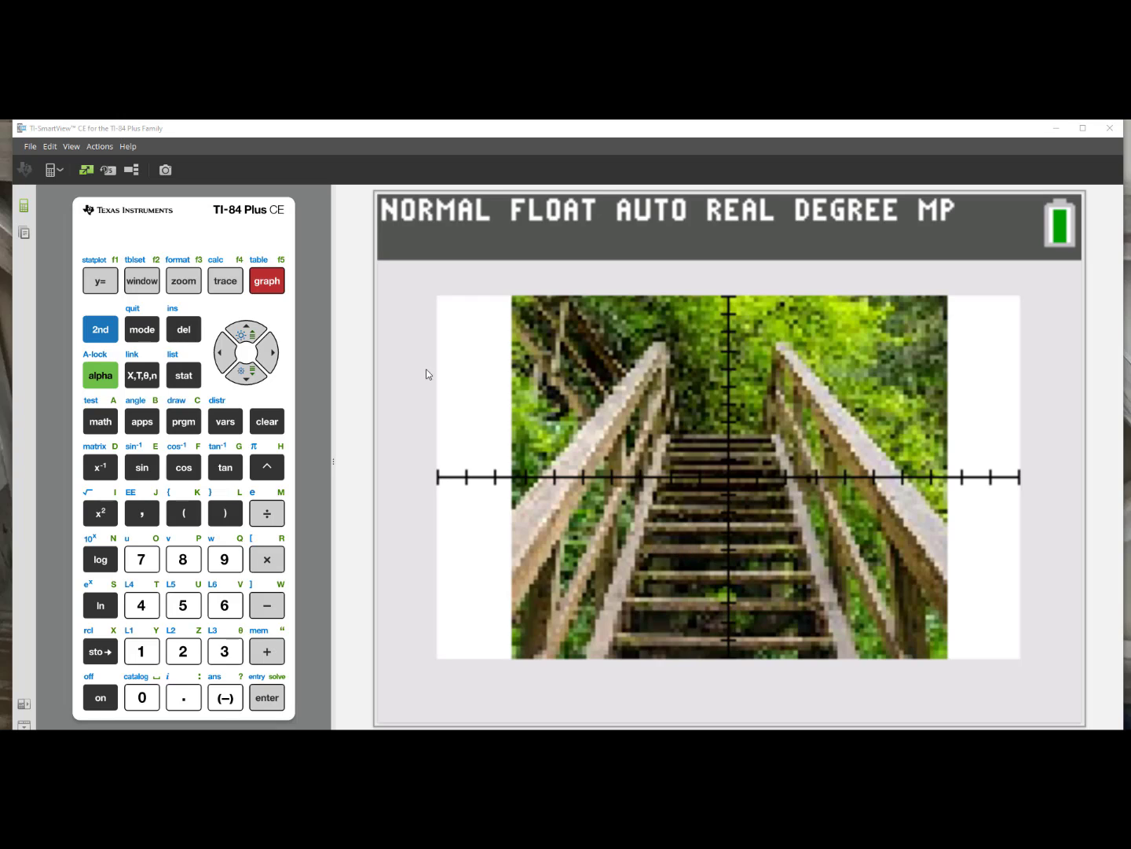
# Enter Y1 = -4 and graph the horizontal line over the stairs photo
pyautogui.click(101, 283)
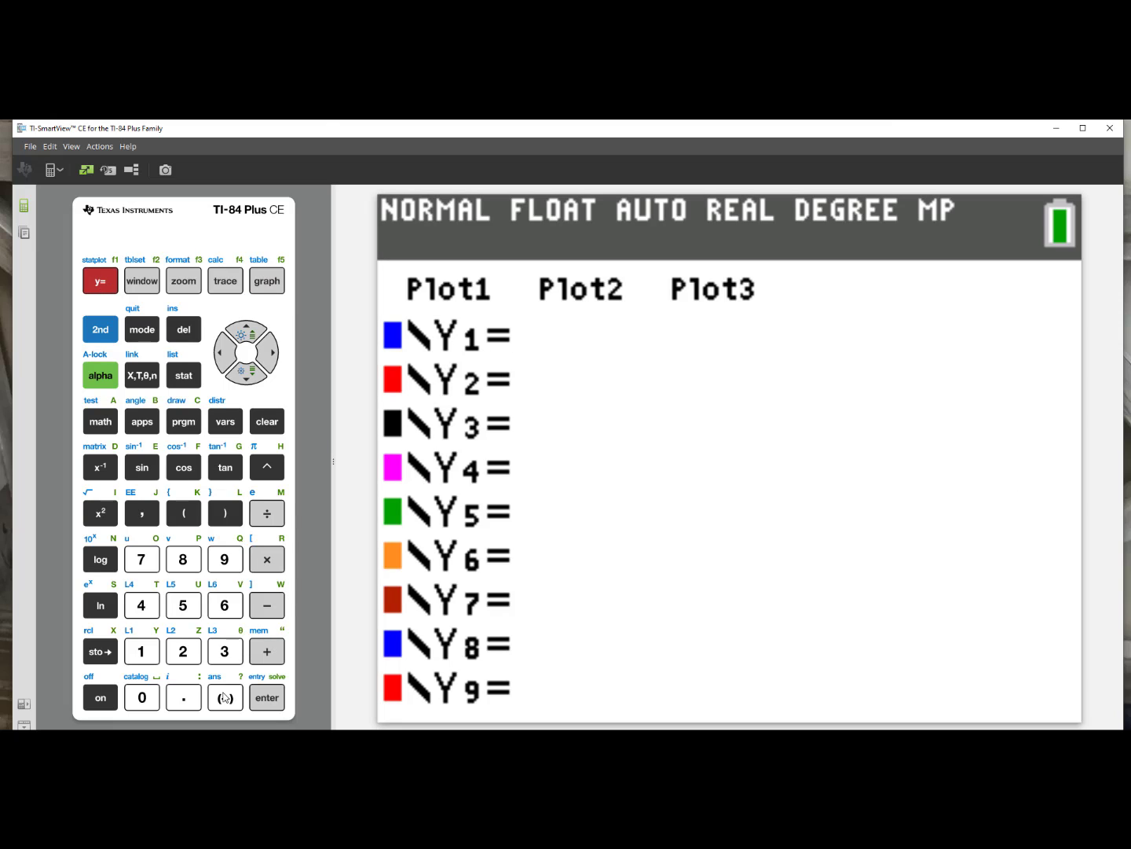
pyautogui.click(225, 697)
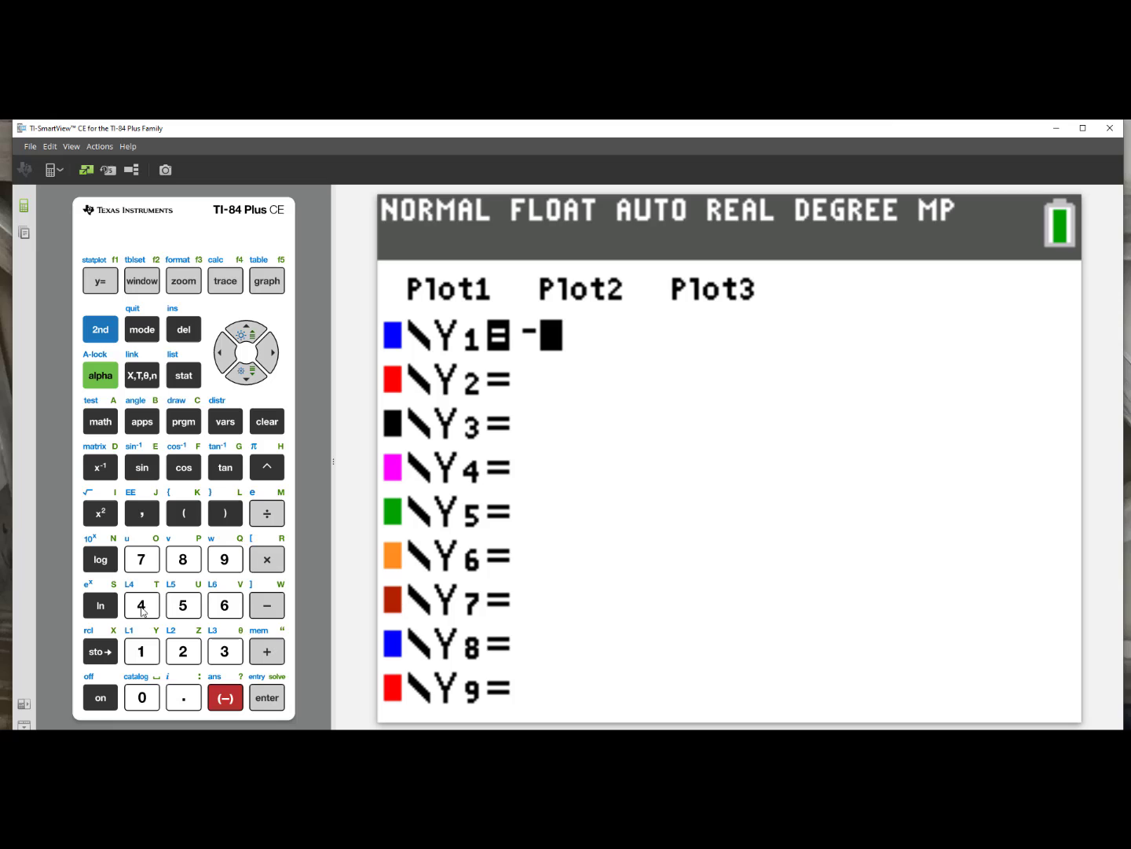
pyautogui.click(142, 599)
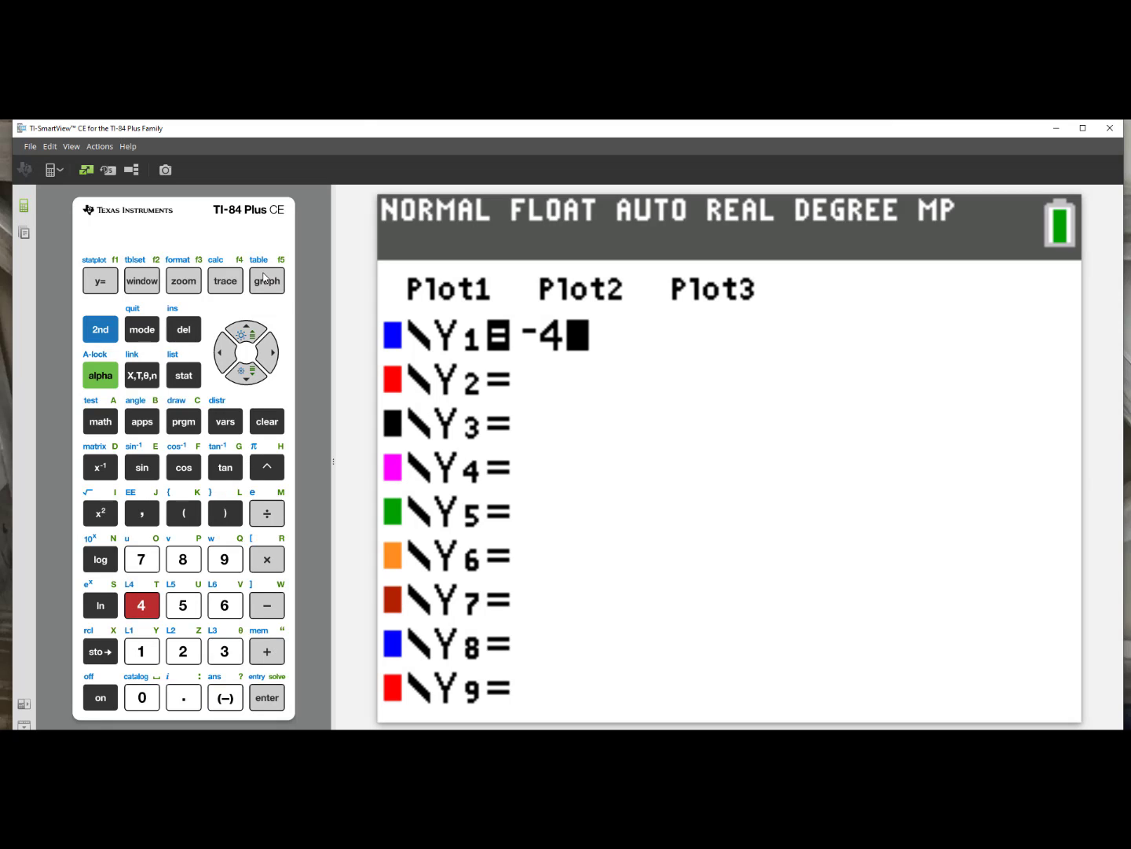
pyautogui.click(265, 281)
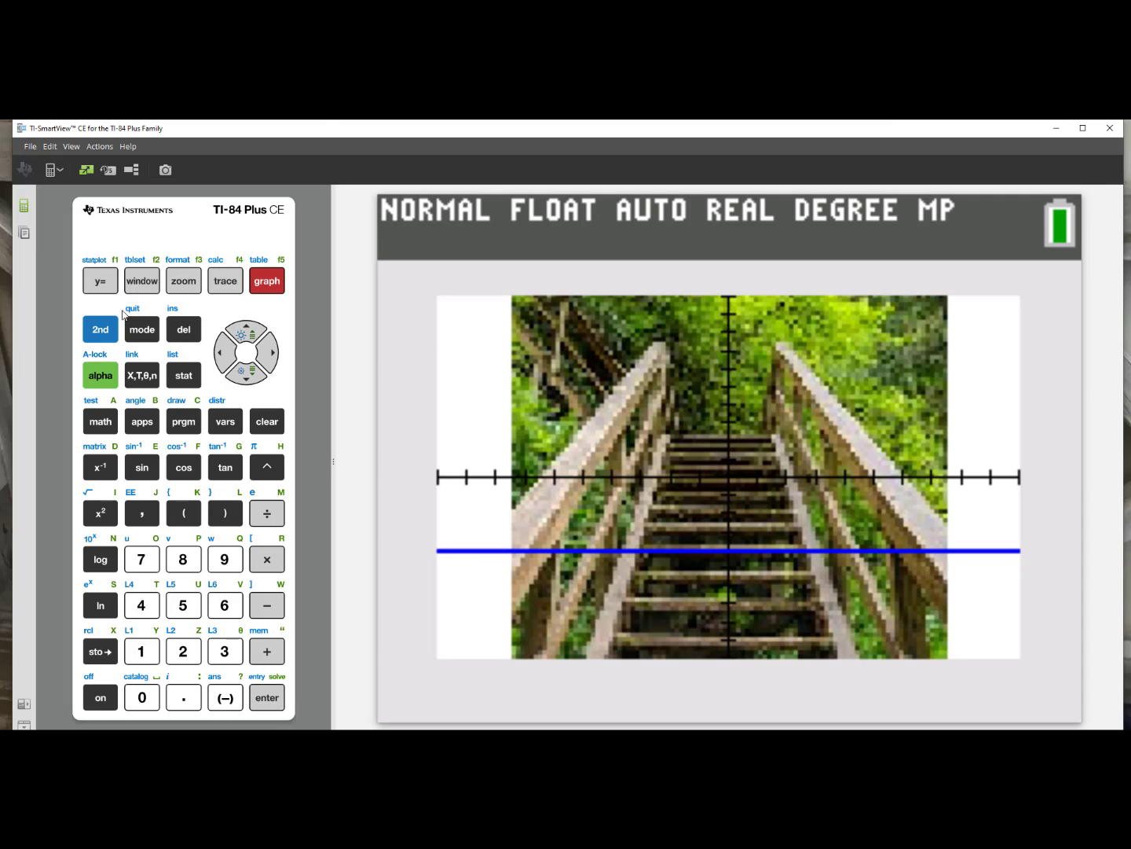
# Add Y2 = -9 and graph both horizontal lines
pyautogui.click(100, 281)
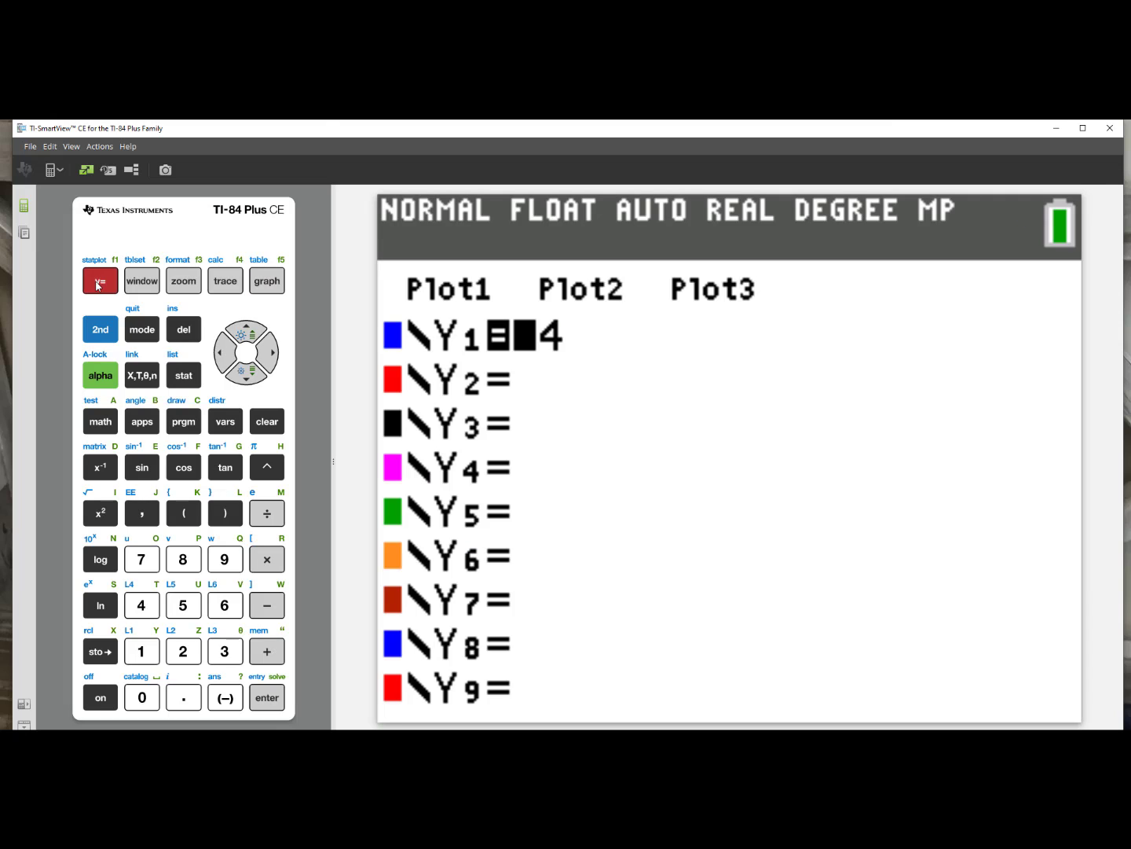
pyautogui.click(251, 375)
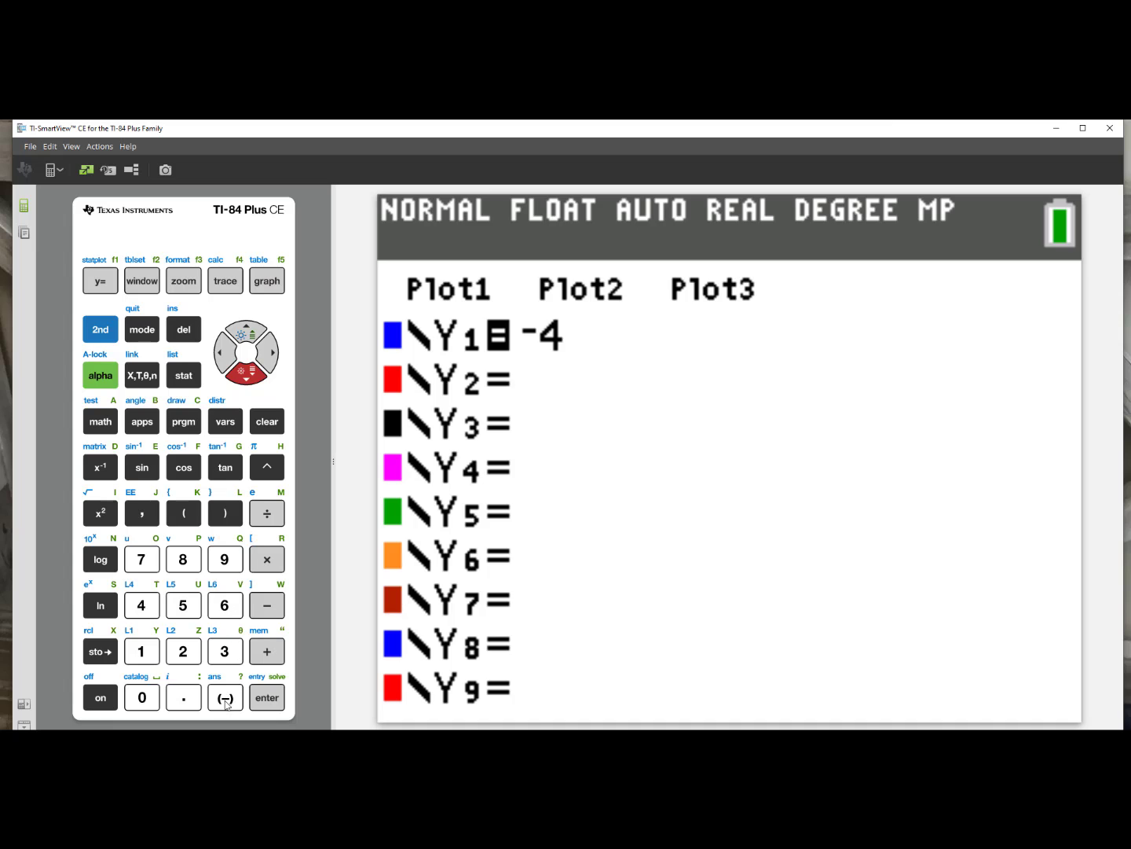
pyautogui.click(226, 698)
pyautogui.click(224, 559)
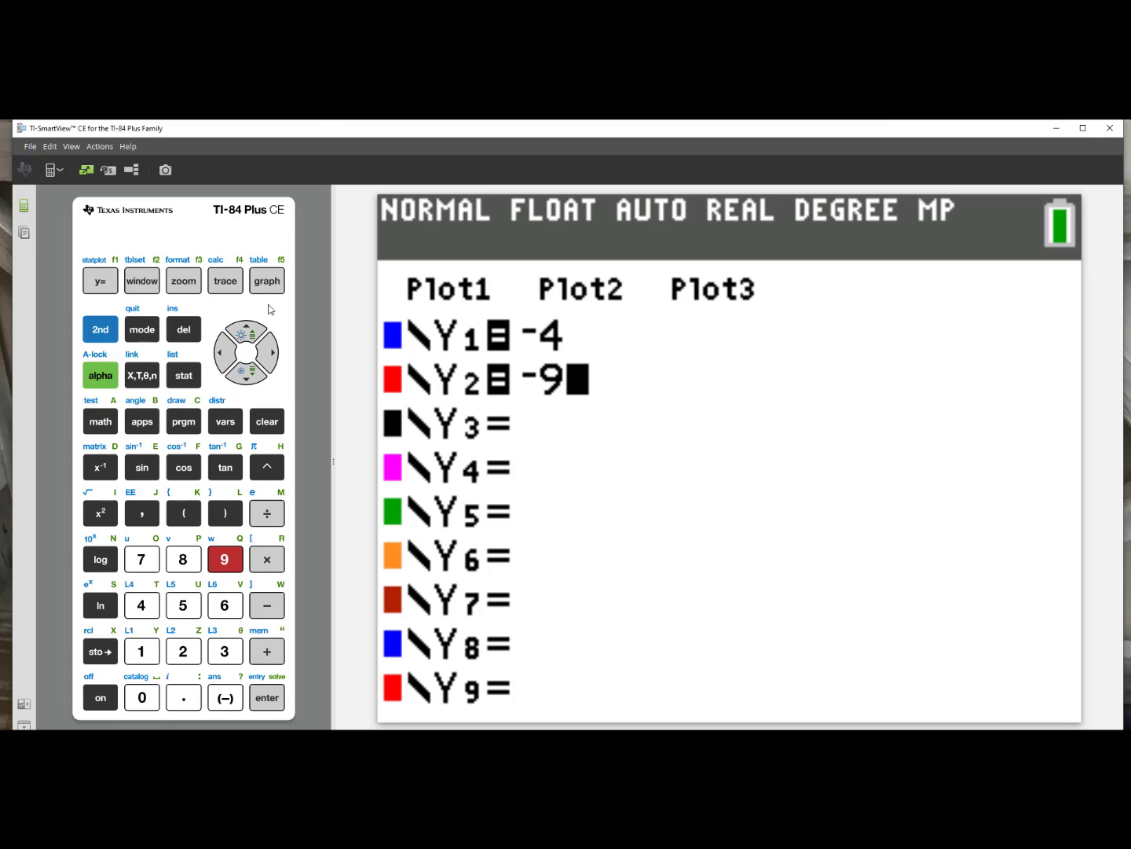
pyautogui.click(265, 282)
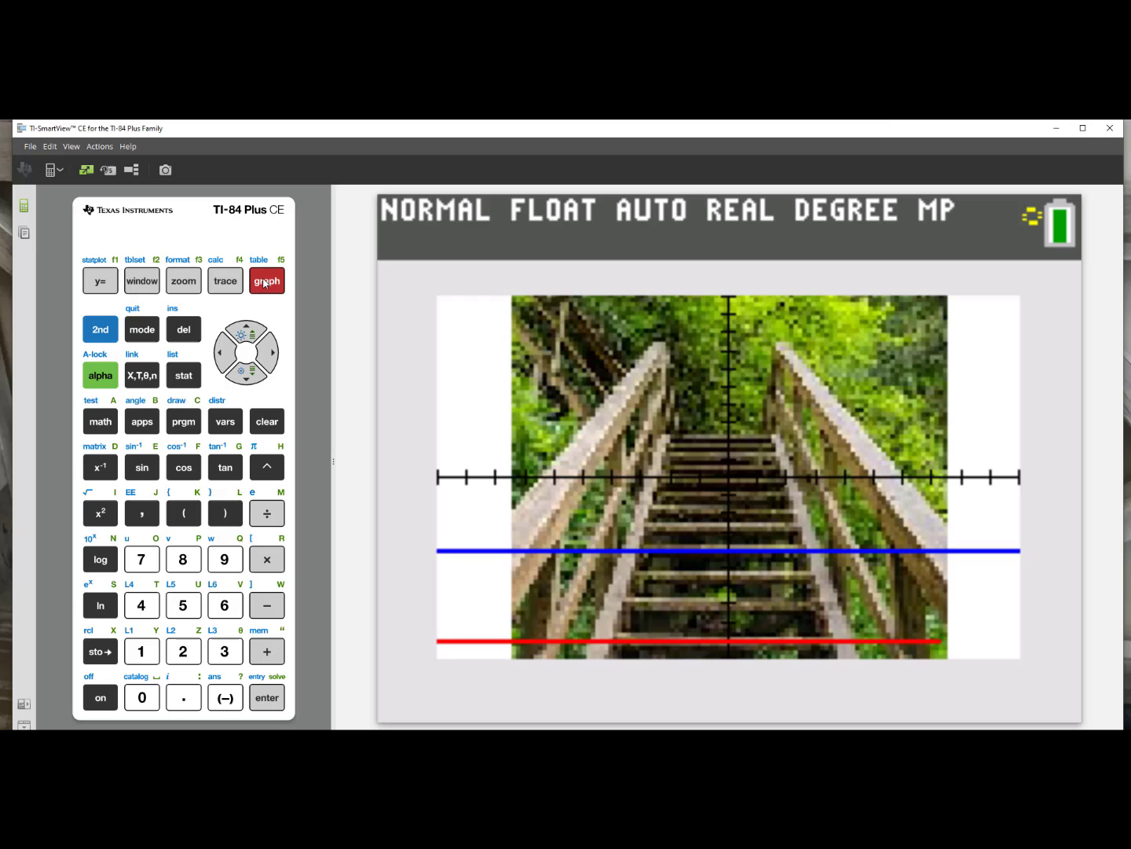